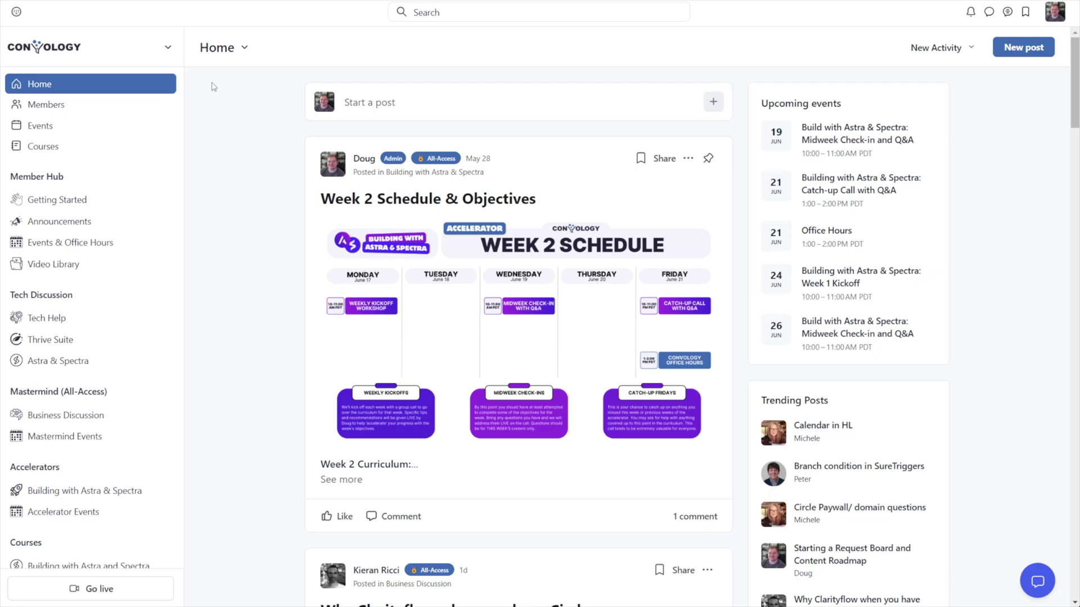
Go to Paywalls through the community admin menu to see the three existing paywalls
{"action": "left_click", "coordinate": [159, 50]}
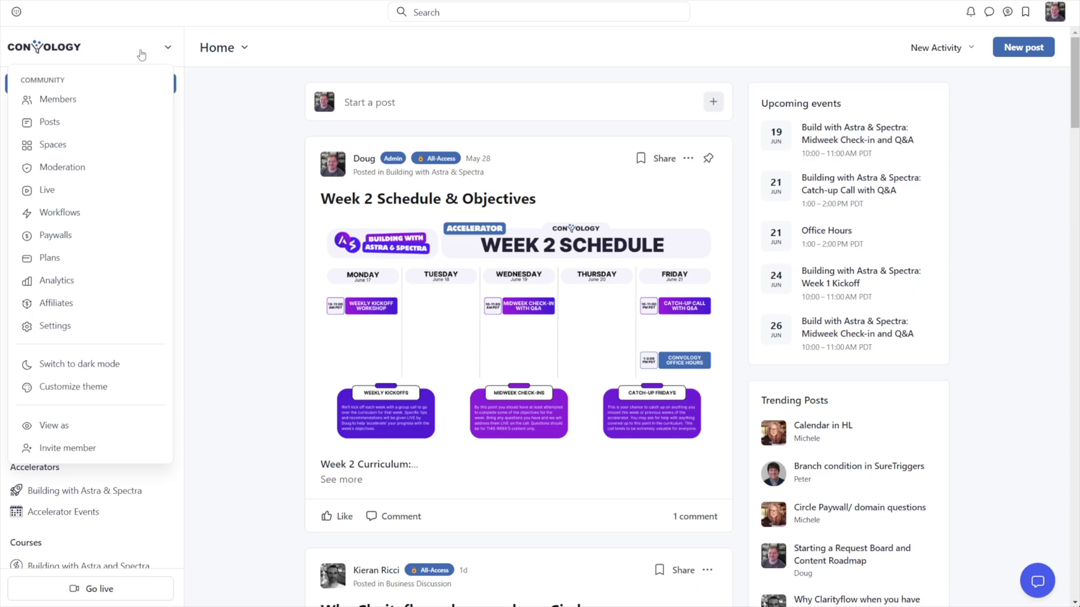
{"action": "left_click", "coordinate": [70, 234]}
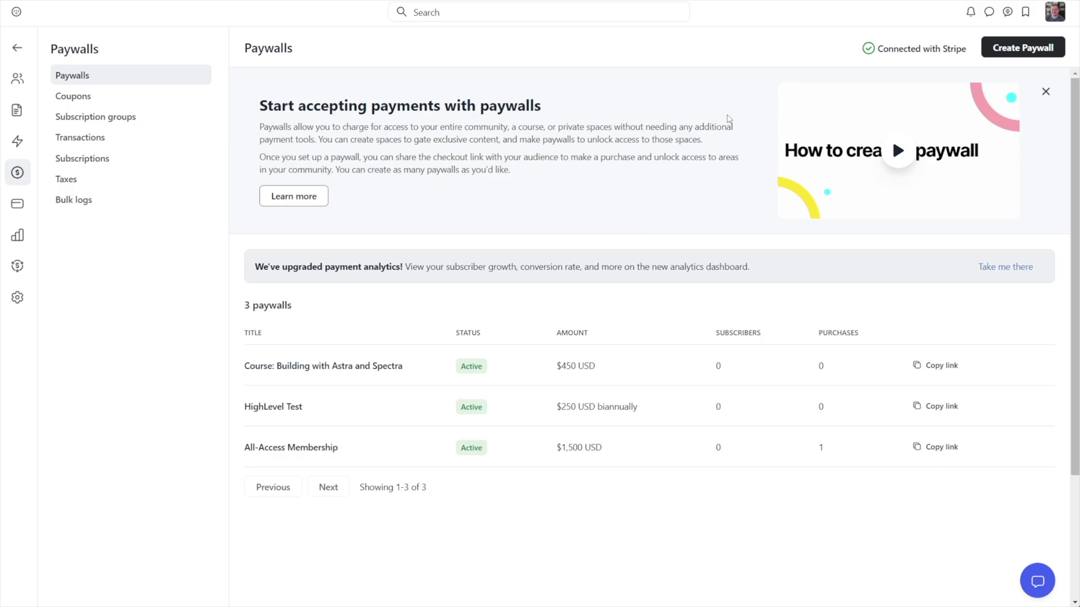
Create paywall 'Demo: All-Access' with a subtitle, checkout URL demo-all-access and benefits description
{"action": "left_click", "coordinate": [1023, 49]}
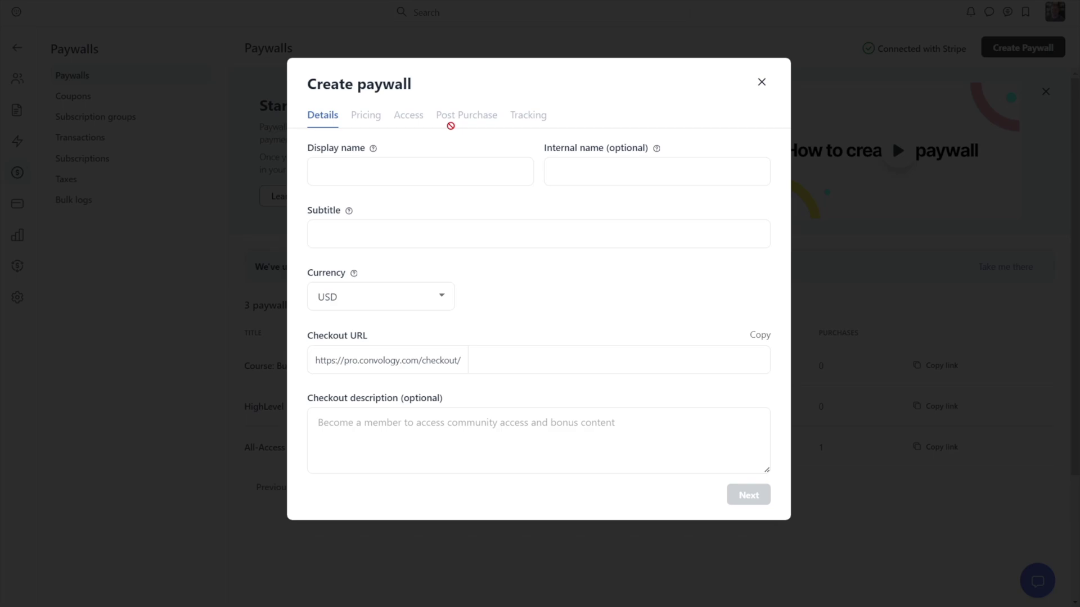
{"action": "left_click", "coordinate": [437, 175]}
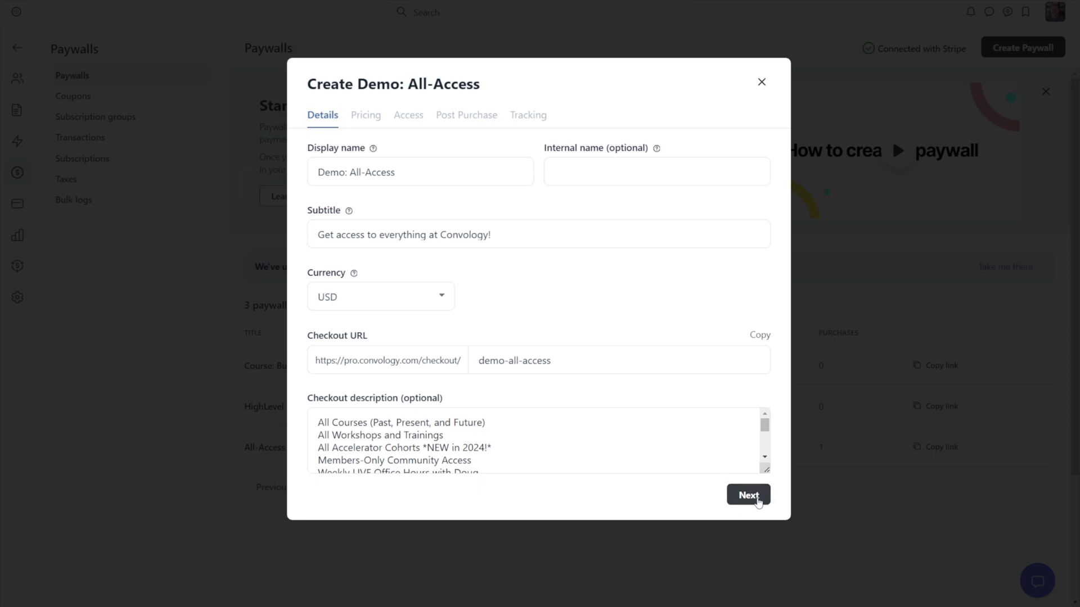
{"action": "left_click", "coordinate": [752, 498]}
Add a one-time fee price of $1,500 USD to the paywall
{"action": "left_click", "coordinate": [536, 264]}
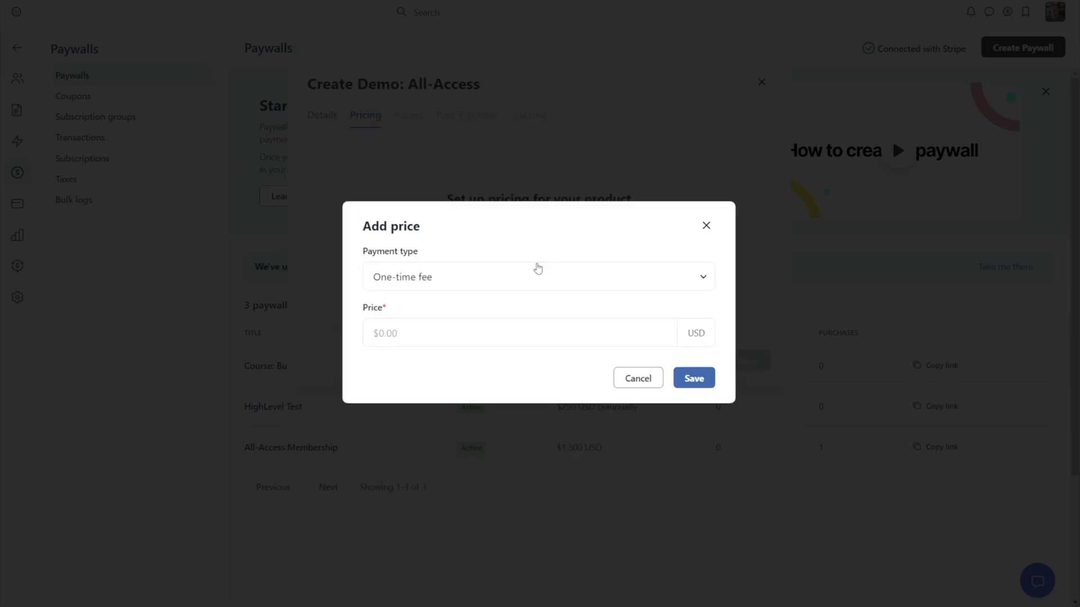
{"action": "left_click", "coordinate": [507, 277]}
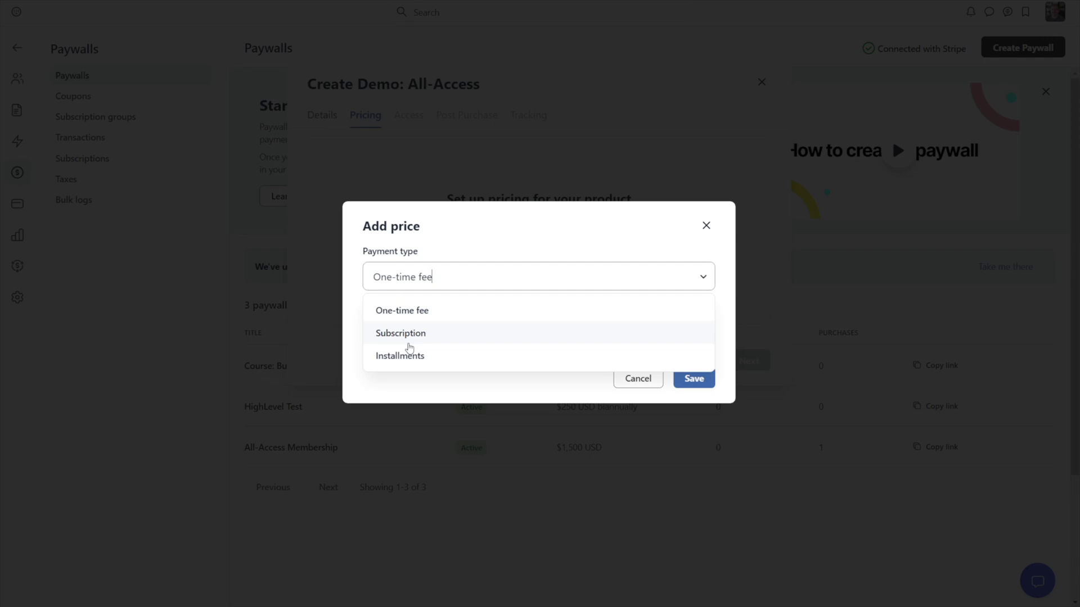
{"action": "left_click", "coordinate": [419, 311]}
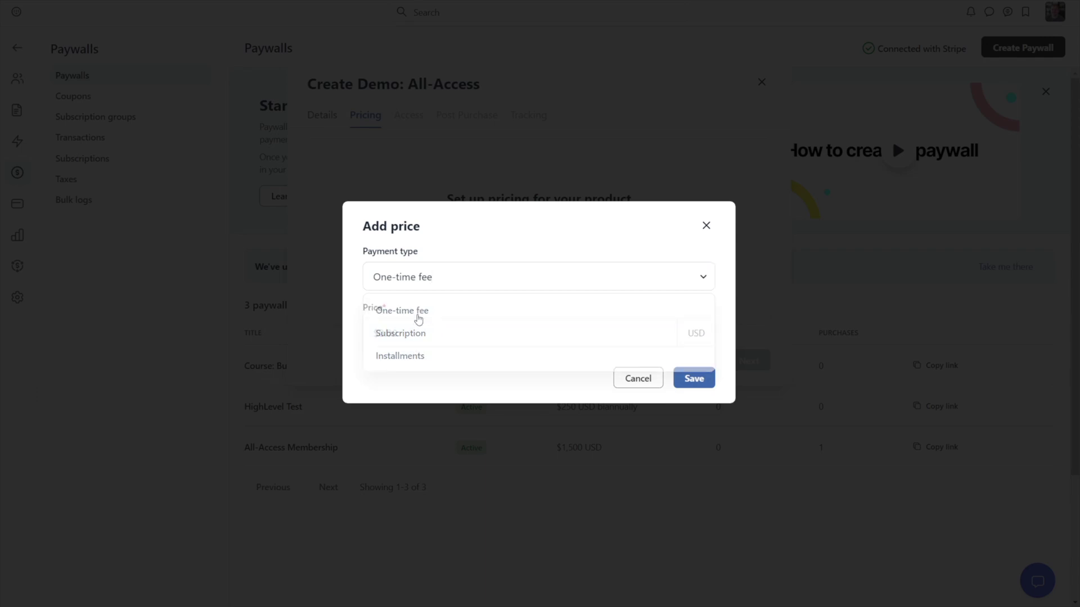
{"action": "left_click", "coordinate": [569, 321]}
{"action": "type", "text": "0.150000"}
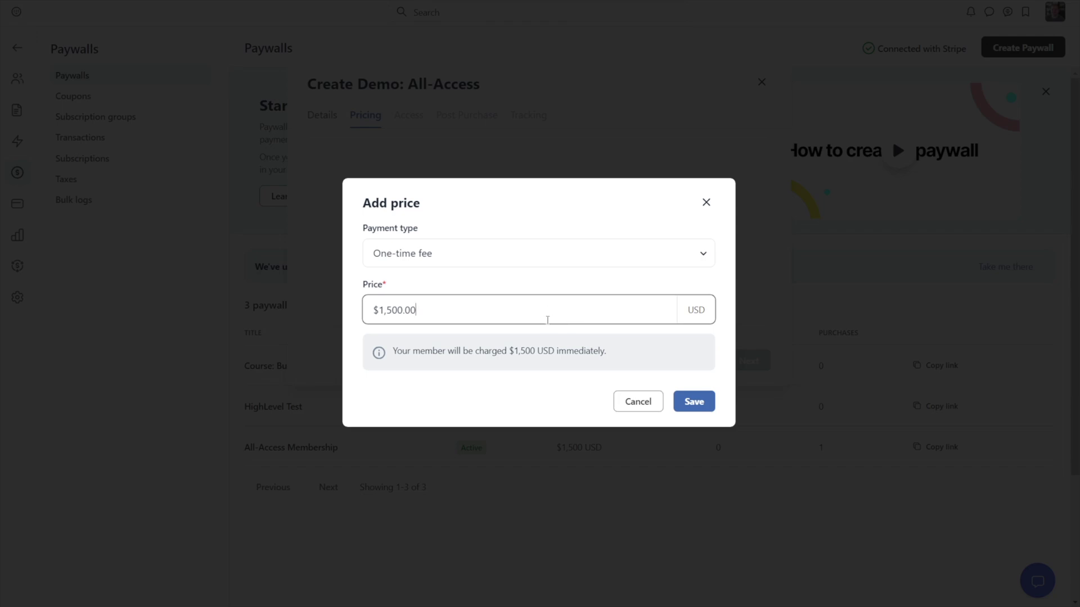
{"action": "left_click", "coordinate": [693, 401]}
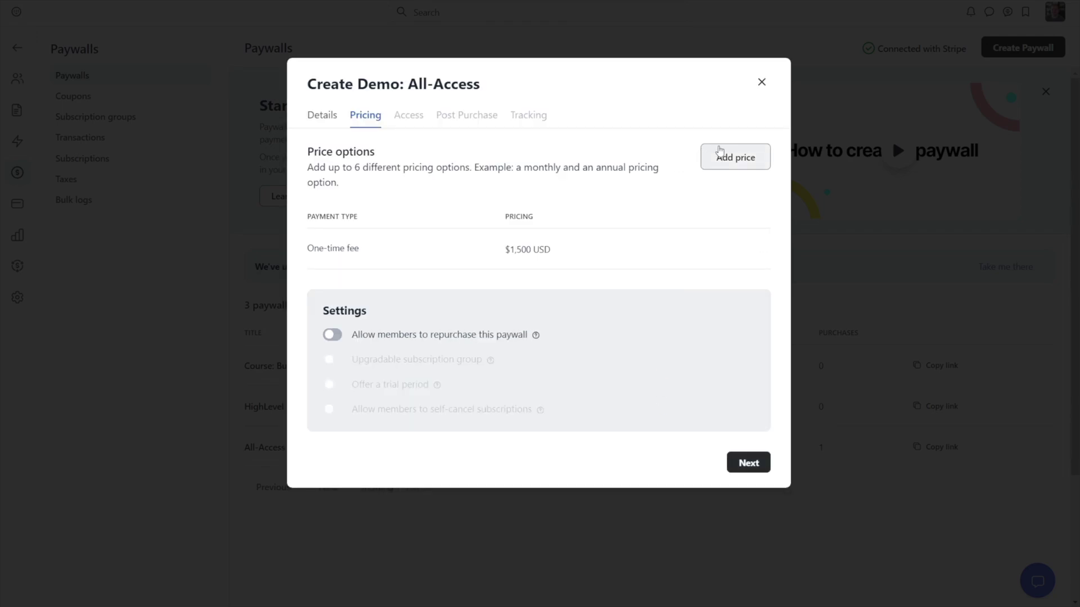
Review the saved price row and leave repurchasing turned off
{"action": "left_click_drag", "start_coordinate": [567, 250], "coordinate": [315, 249]}
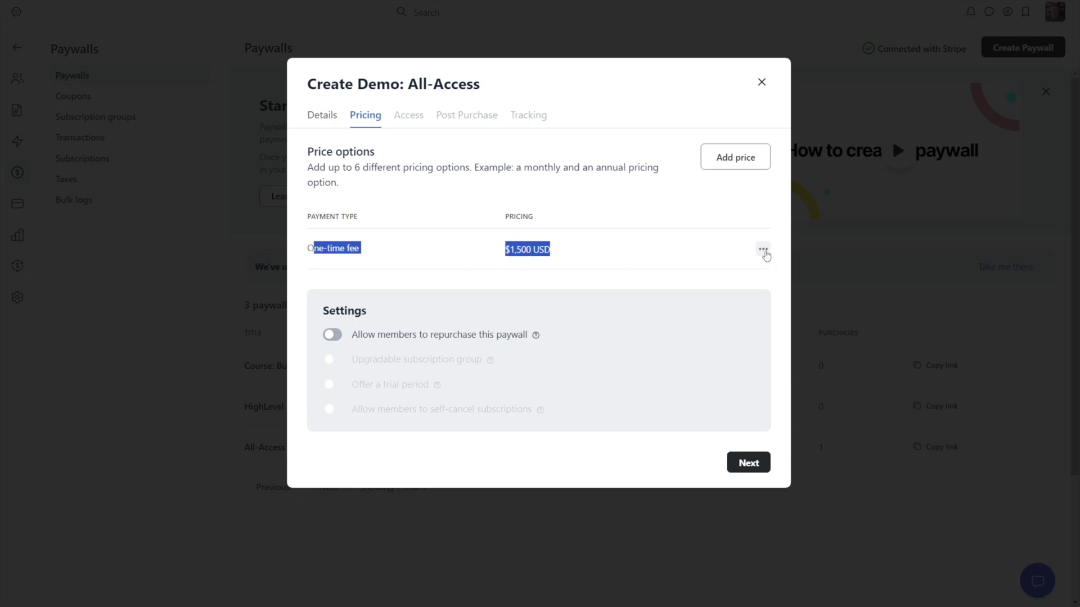
{"action": "left_click", "coordinate": [763, 249]}
{"action": "left_click", "coordinate": [619, 230]}
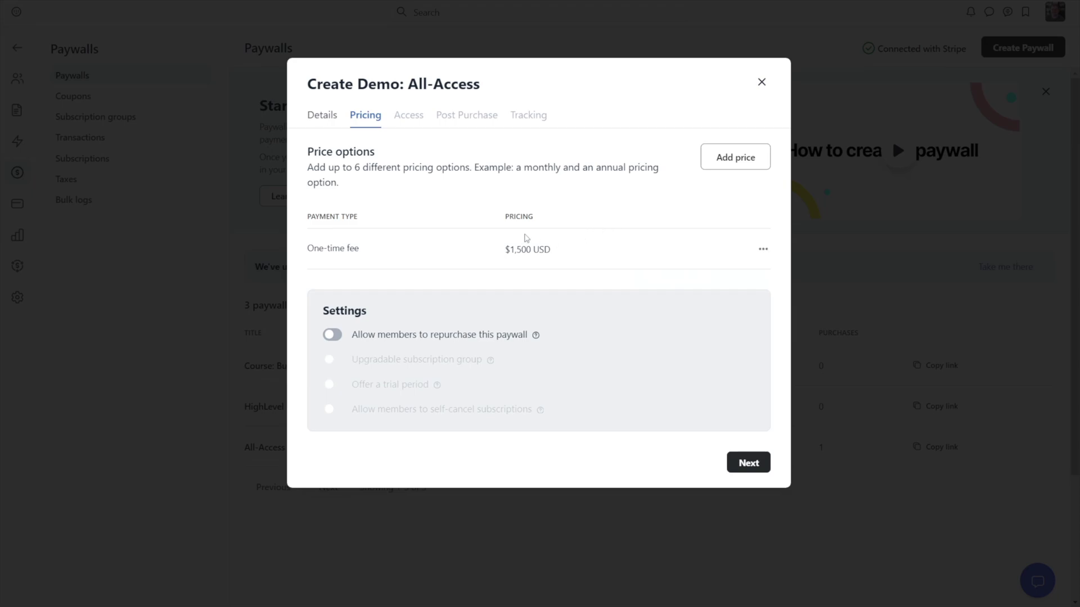
{"action": "left_click_drag", "start_coordinate": [363, 168], "coordinate": [470, 169]}
{"action": "left_click", "coordinate": [470, 177]}
{"action": "left_click", "coordinate": [332, 335]}
{"action": "left_click", "coordinate": [333, 335]}
{"action": "left_click", "coordinate": [748, 464]}
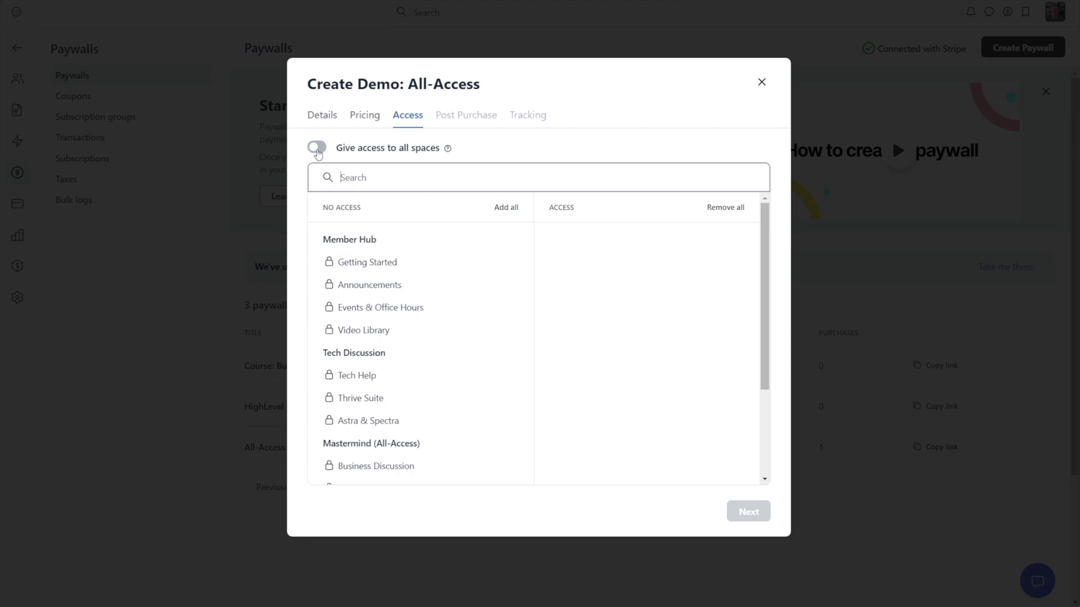
Give access to all spaces, keep custom redirect off, and disable the thank-you email
{"action": "left_click", "coordinate": [315, 148]}
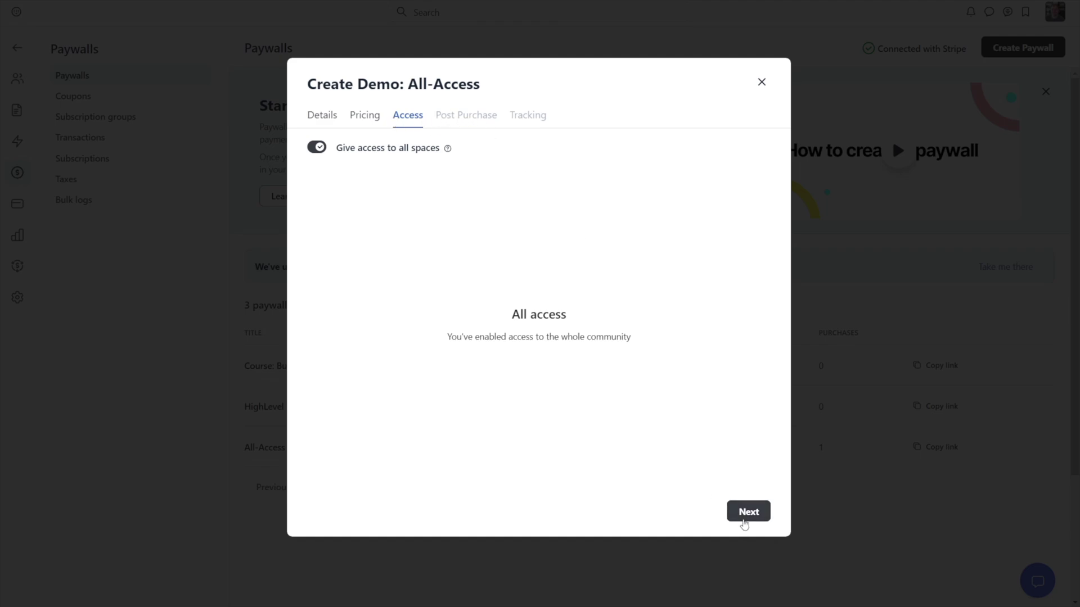
{"action": "left_click", "coordinate": [743, 513]}
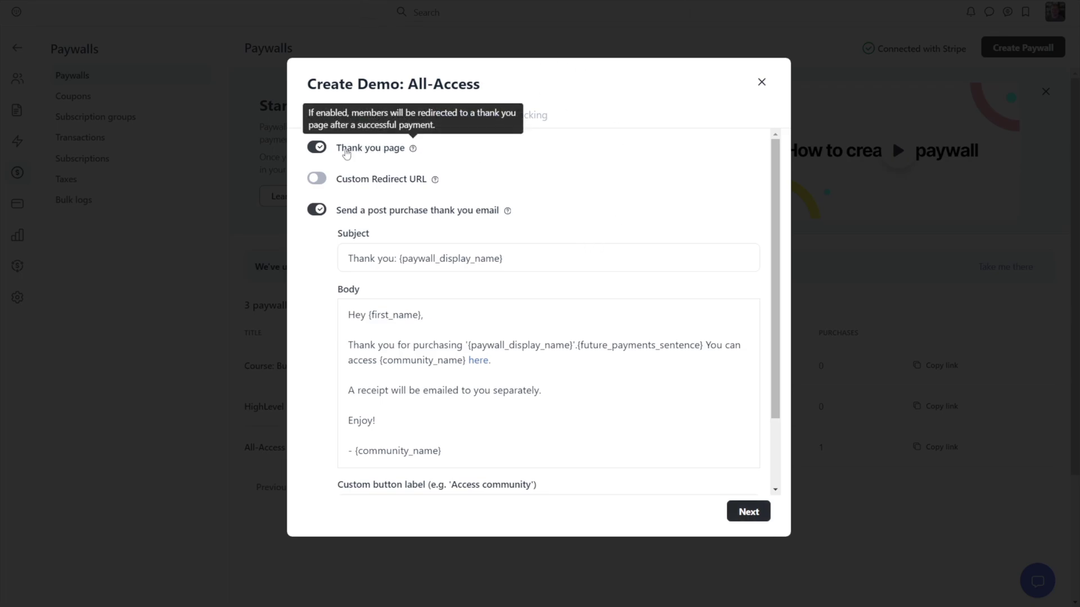
{"action": "mouse_move", "coordinate": [413, 149]}
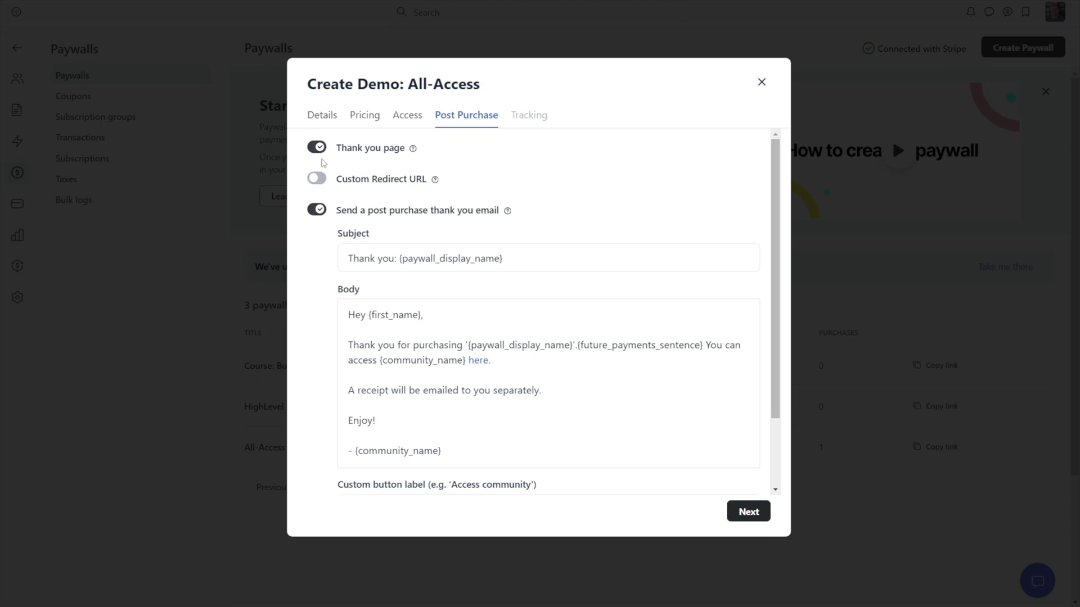
{"action": "left_click", "coordinate": [317, 180]}
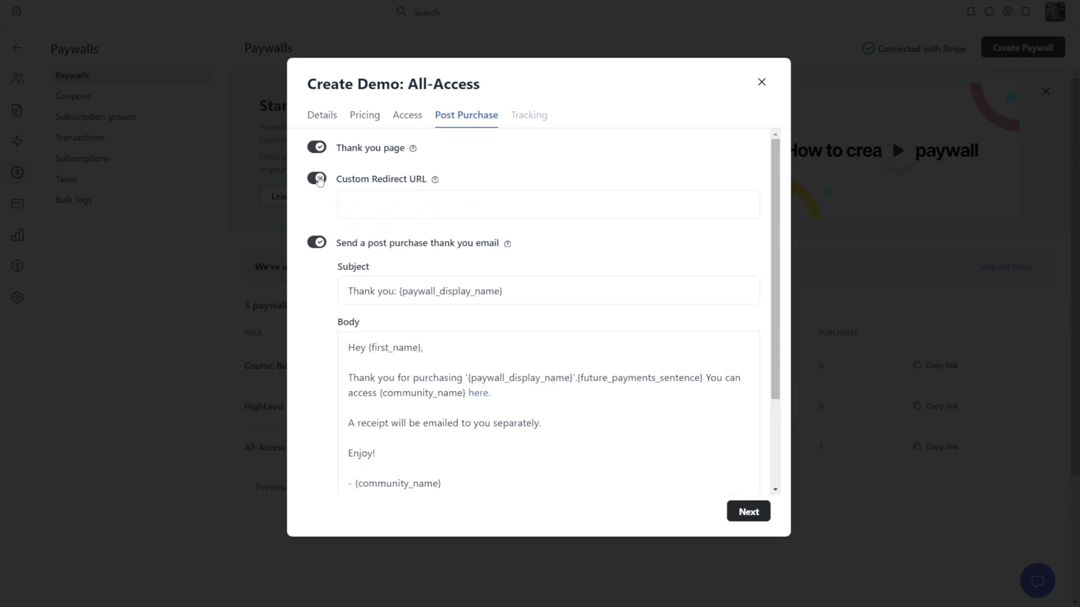
{"action": "left_click", "coordinate": [323, 181]}
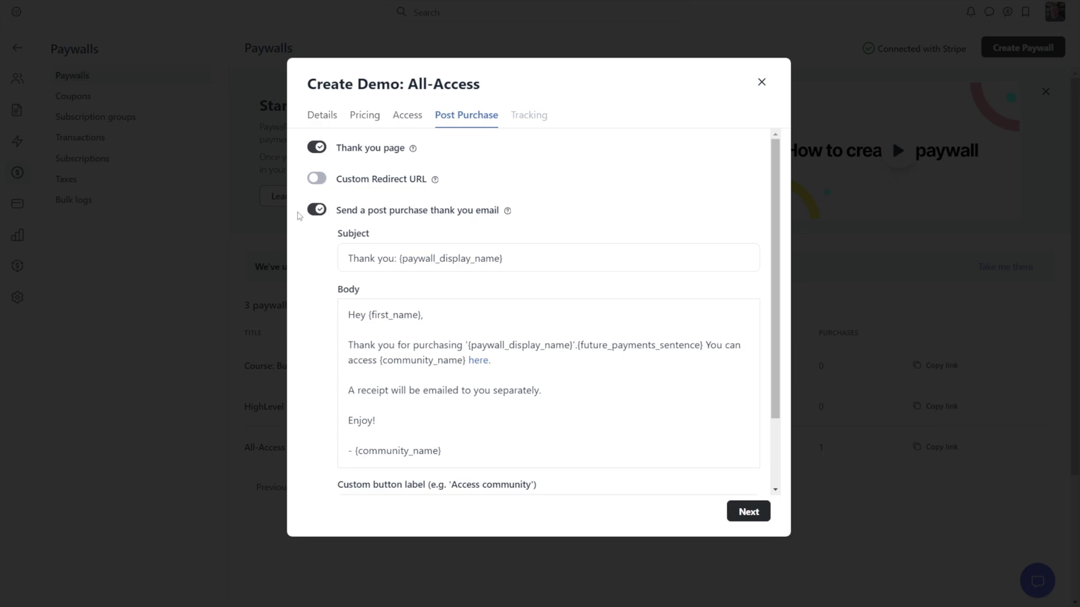
{"action": "left_click", "coordinate": [313, 210]}
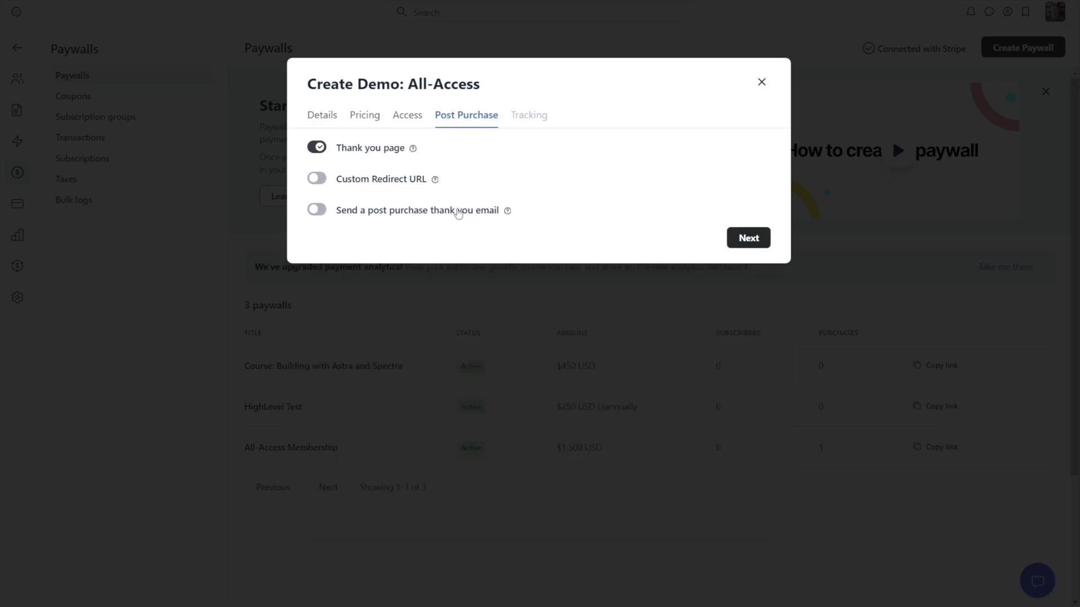
{"action": "mouse_move", "coordinate": [507, 214]}
Advance to Tracking and locate the API access row in Circle's pricing comparison
{"action": "left_click", "coordinate": [758, 247]}
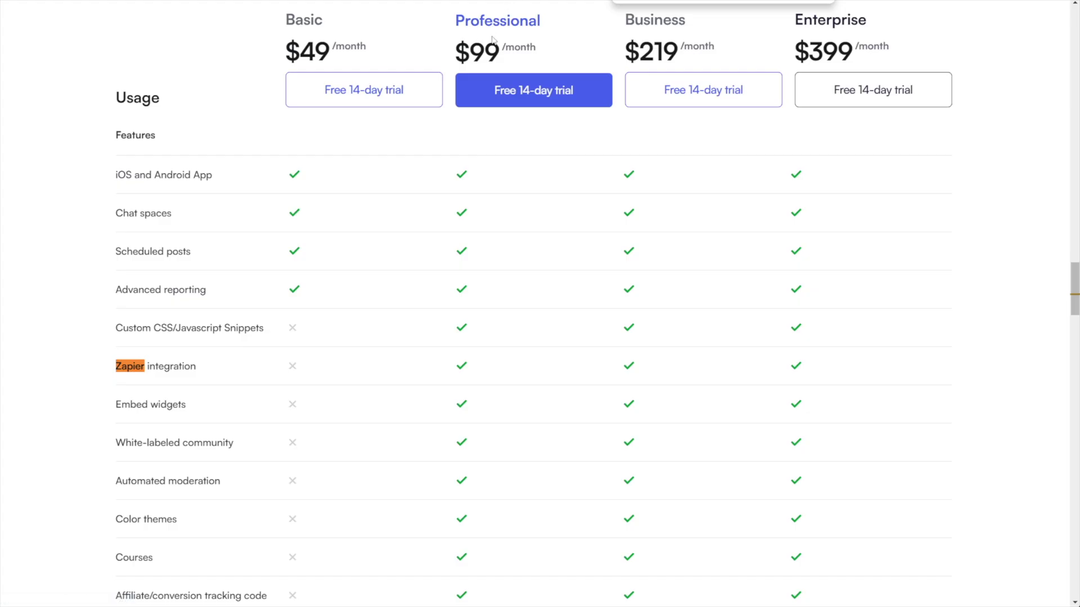
{"action": "left_click_drag", "start_coordinate": [455, 48], "coordinate": [543, 48]}
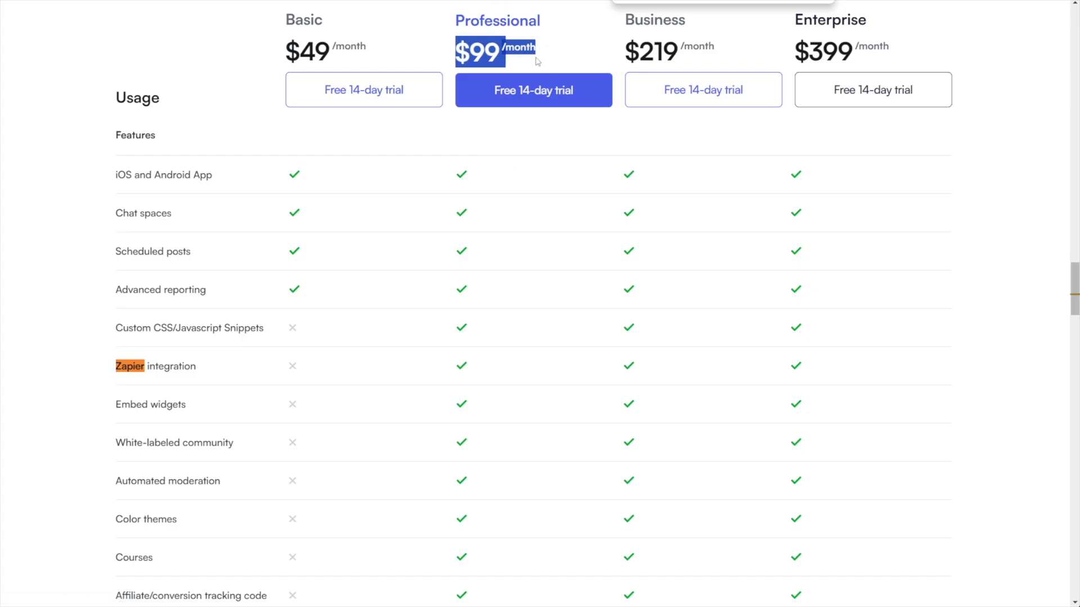
{"action": "left_click", "coordinate": [457, 366]}
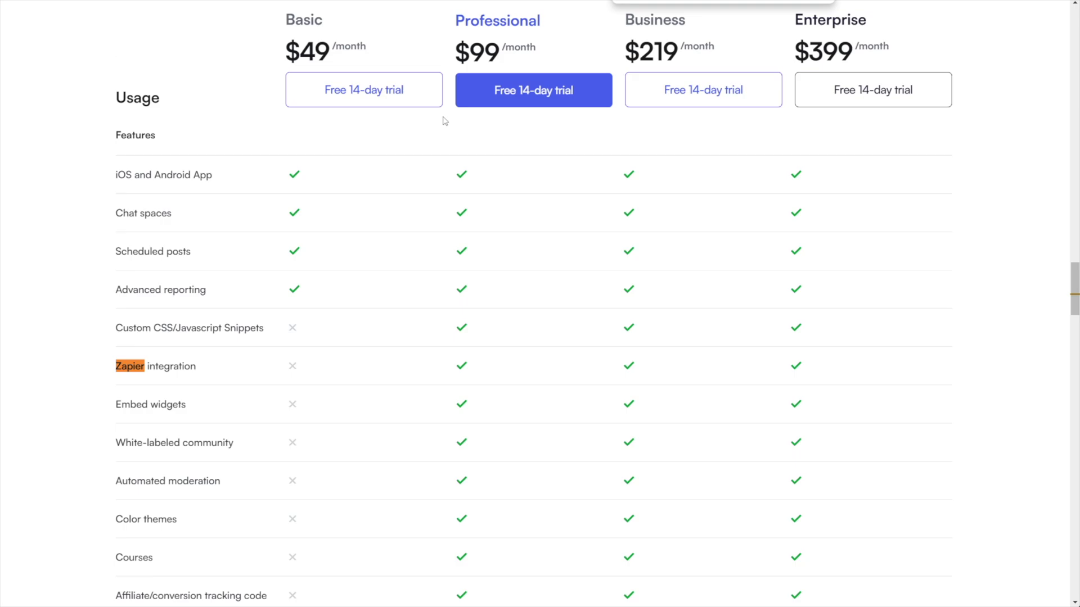
{"action": "key", "text": "Return"}
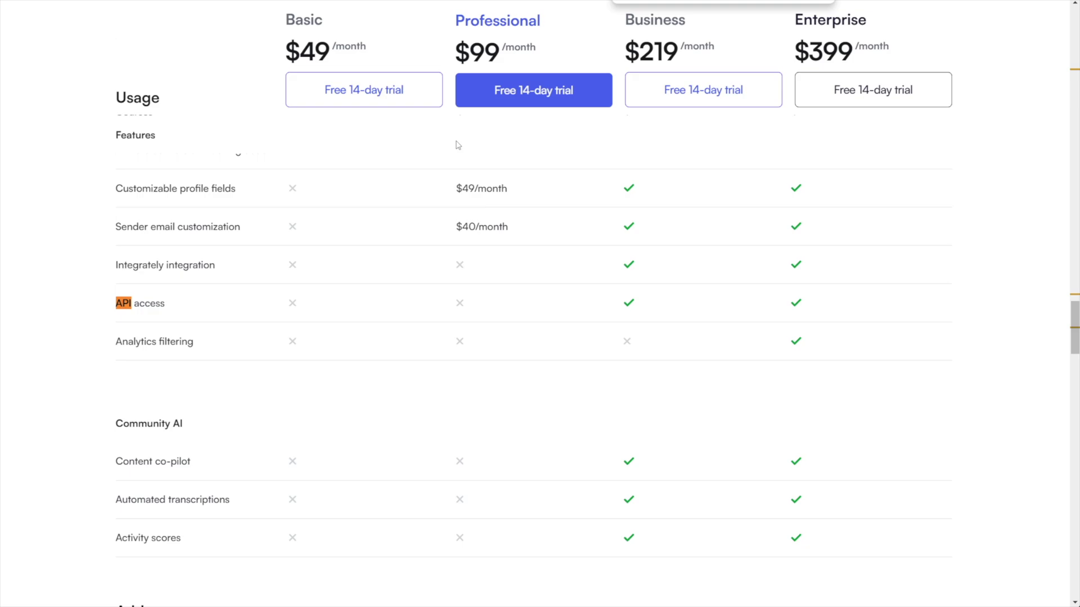
Note the Business plan's $219/month price, then switch to the Untitled Zap in Zapier
{"action": "left_click_drag", "start_coordinate": [626, 53], "coordinate": [713, 45]}
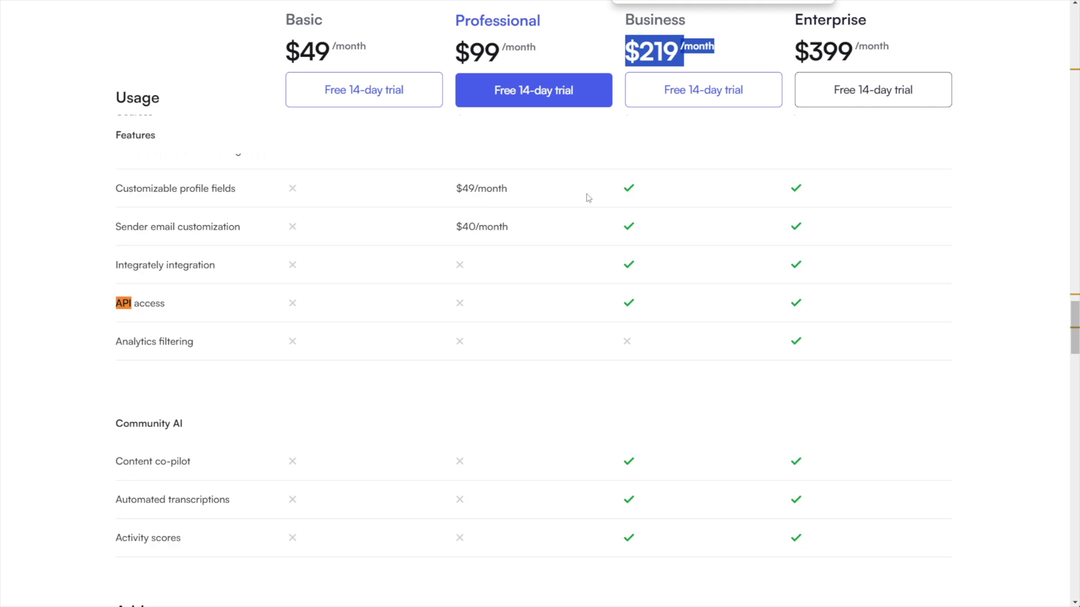
{"action": "left_click", "coordinate": [670, 129]}
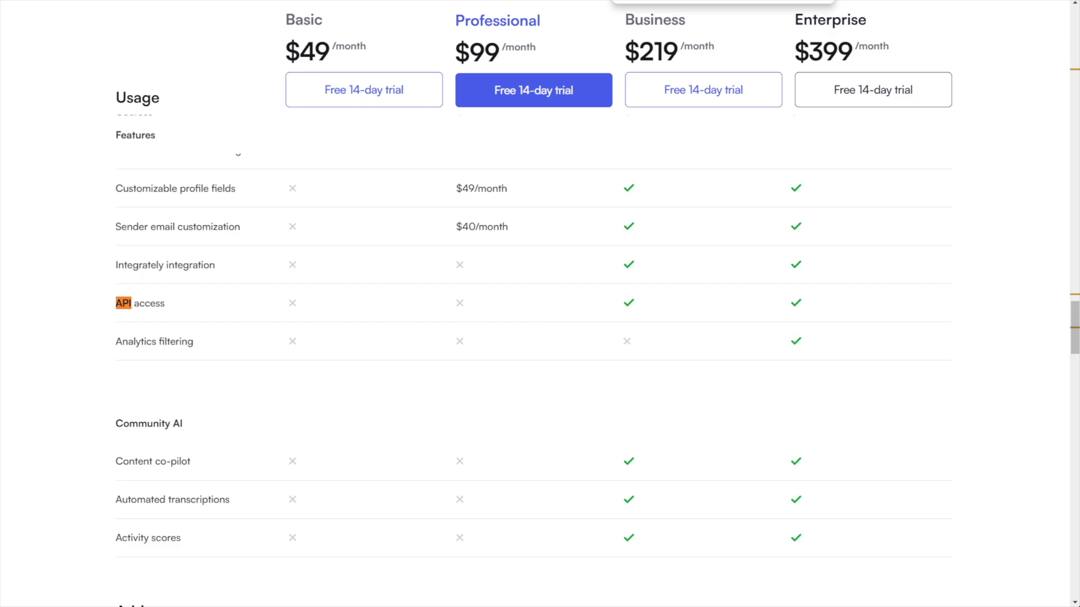
{"action": "left_click", "coordinate": [832, 1]}
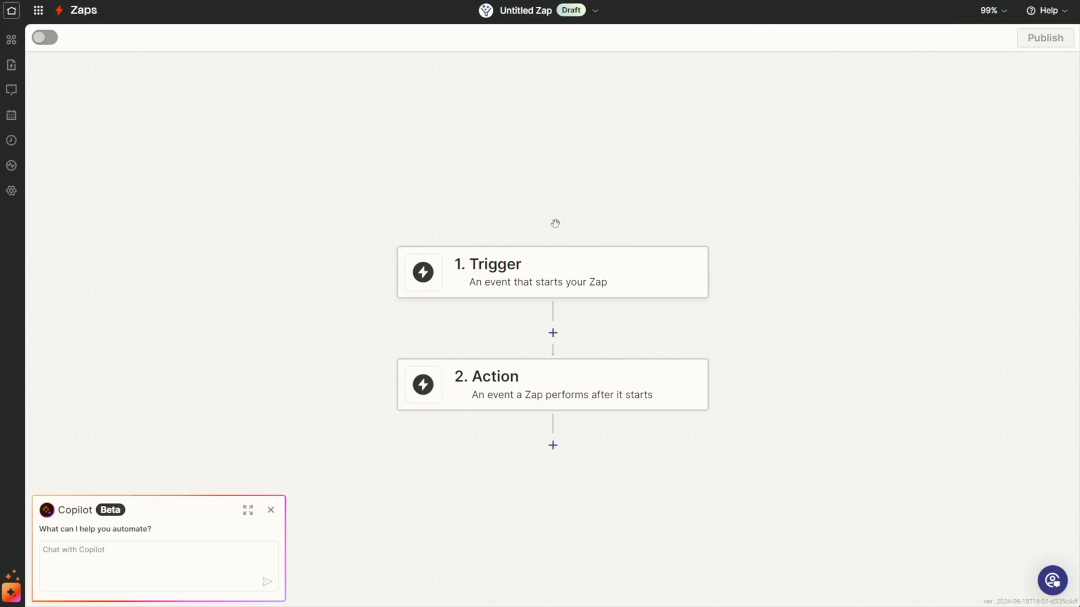
Dismiss the Copilot panel and choose Circle as the Zap's trigger app
{"action": "left_click", "coordinate": [271, 510]}
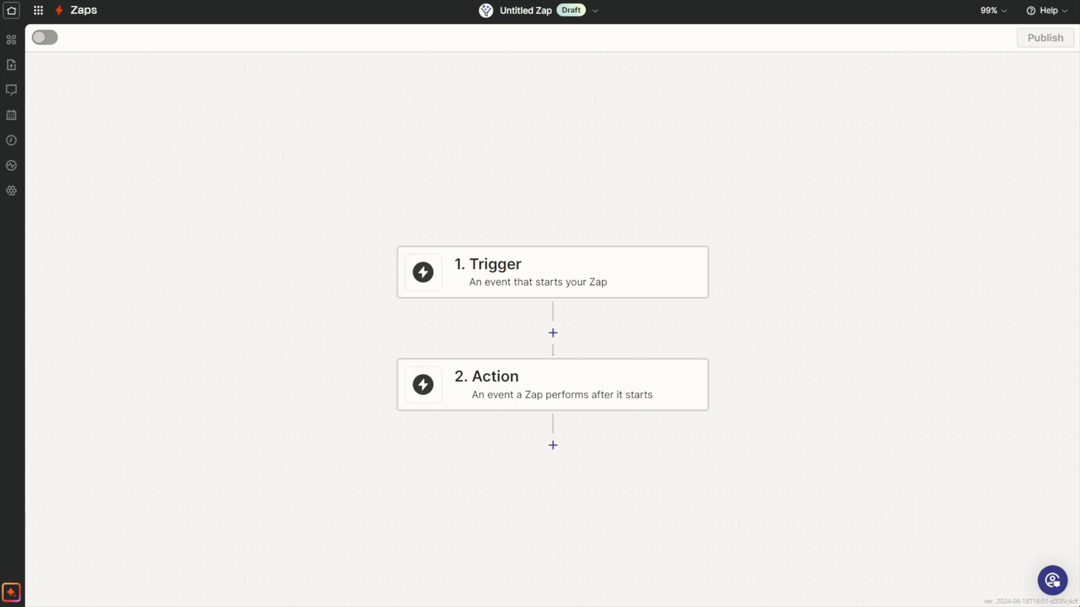
{"action": "left_click", "coordinate": [487, 273]}
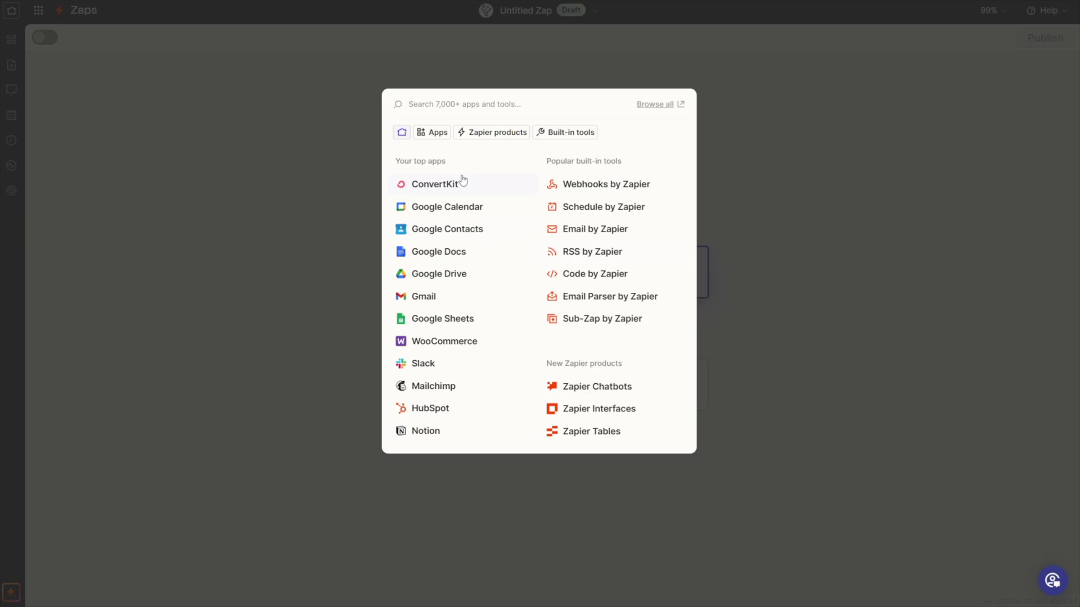
{"action": "type", "text": "circle"}
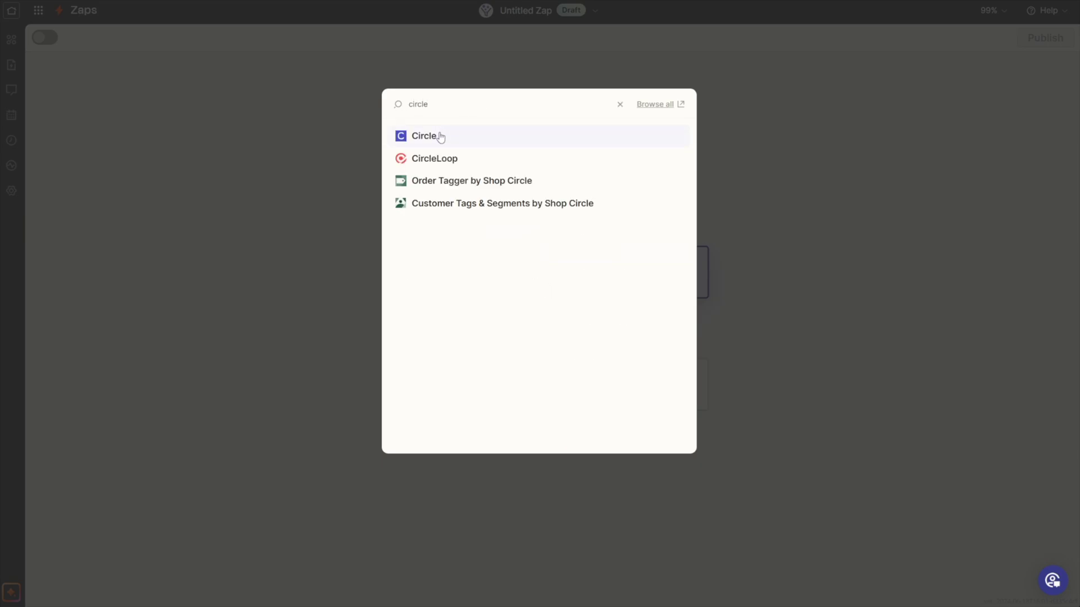
{"action": "left_click", "coordinate": [440, 136]}
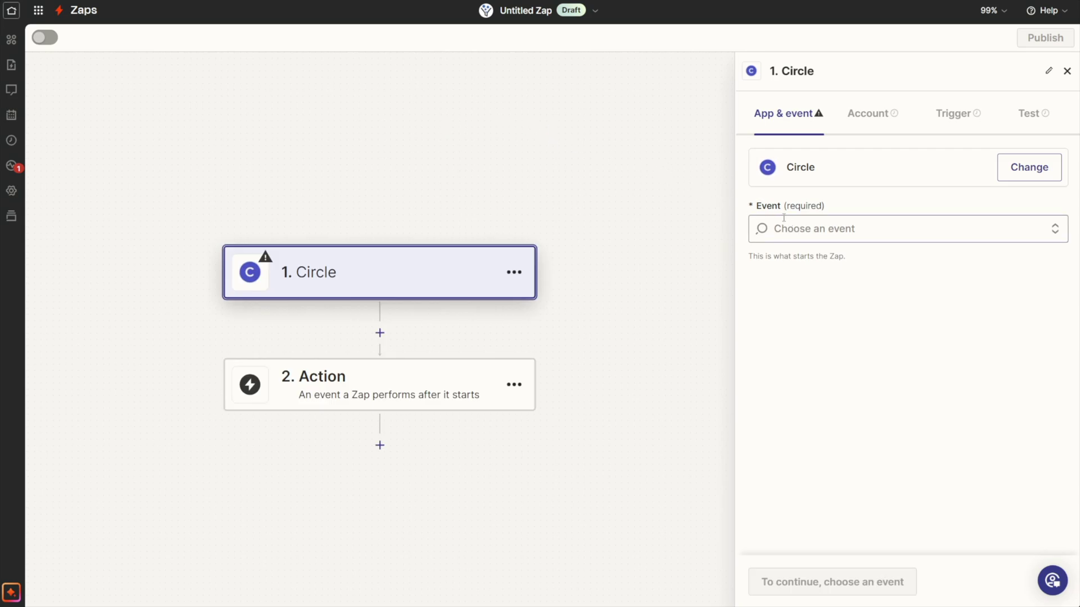
Set the Circle trigger event to New Member Paid Charge and confirm the connected account
{"action": "left_click", "coordinate": [815, 229]}
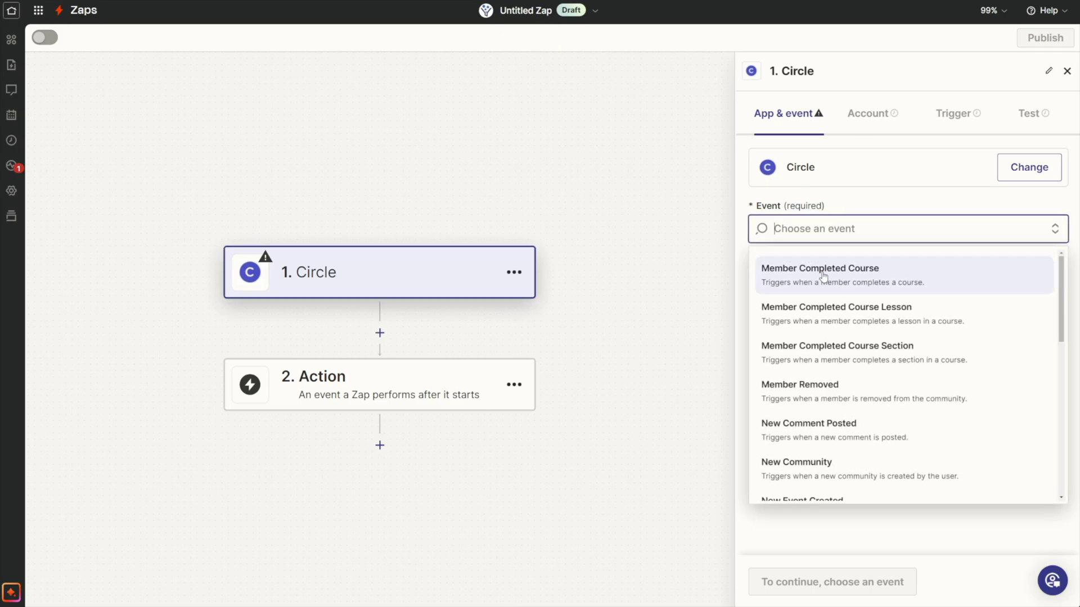
{"action": "scroll", "coordinate": [869, 287], "scroll_direction": "down", "scroll_amount": 1}
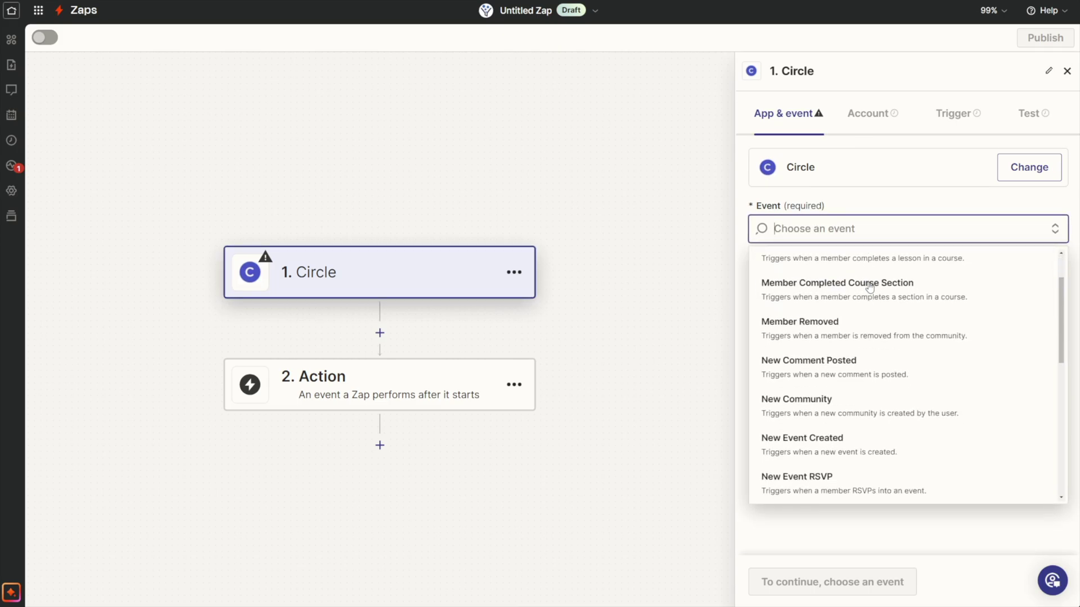
{"action": "scroll", "coordinate": [869, 287], "scroll_direction": "down", "scroll_amount": 2}
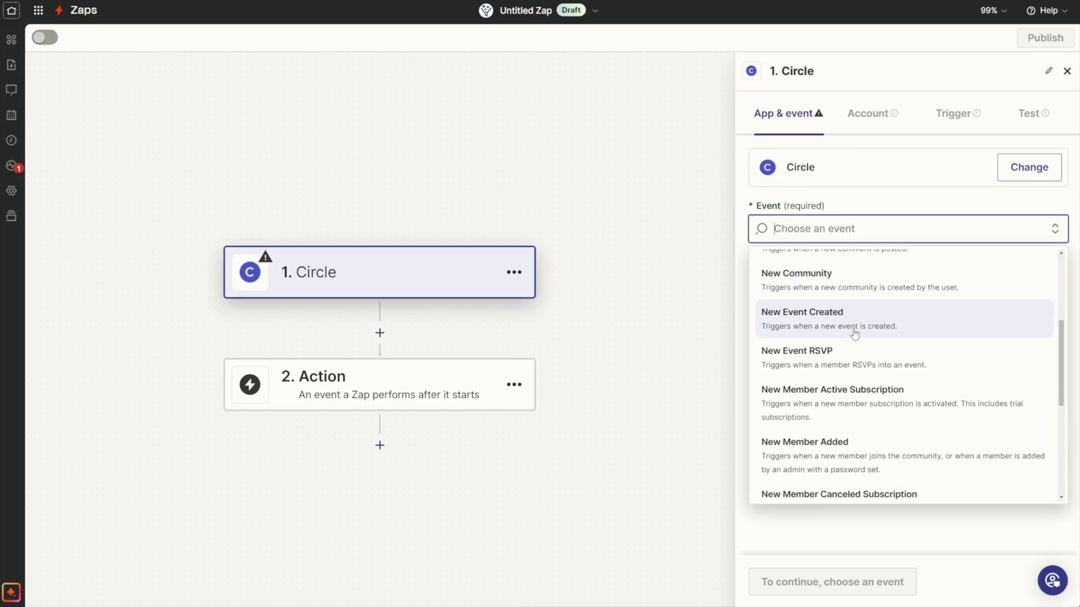
{"action": "scroll", "coordinate": [863, 349], "scroll_direction": "down", "scroll_amount": 1}
{"action": "scroll", "coordinate": [863, 350], "scroll_direction": "down", "scroll_amount": 2}
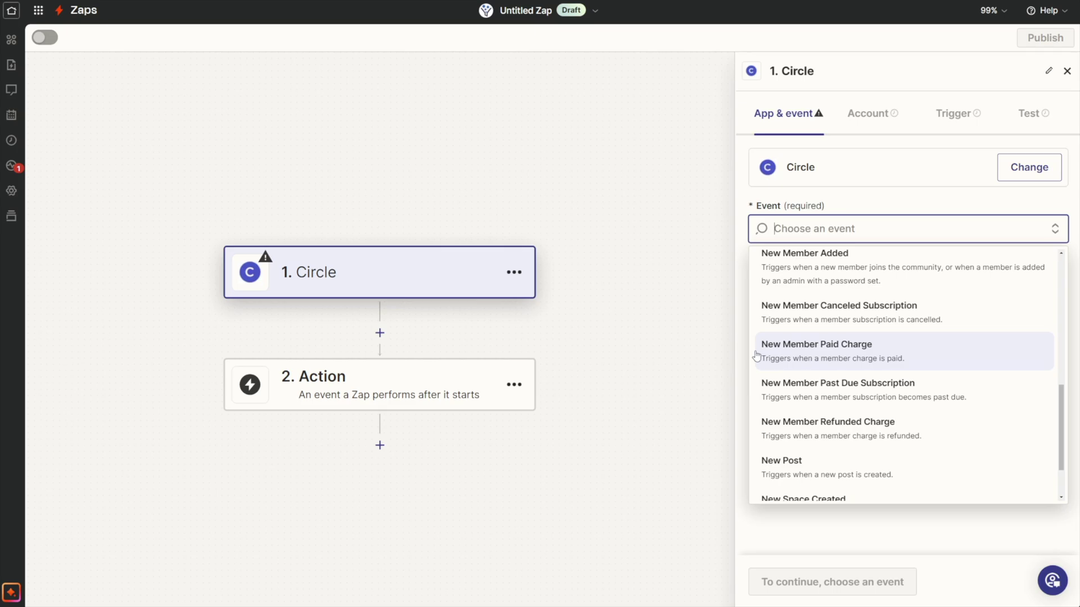
{"action": "left_click", "coordinate": [842, 352]}
{"action": "left_click", "coordinate": [802, 571]}
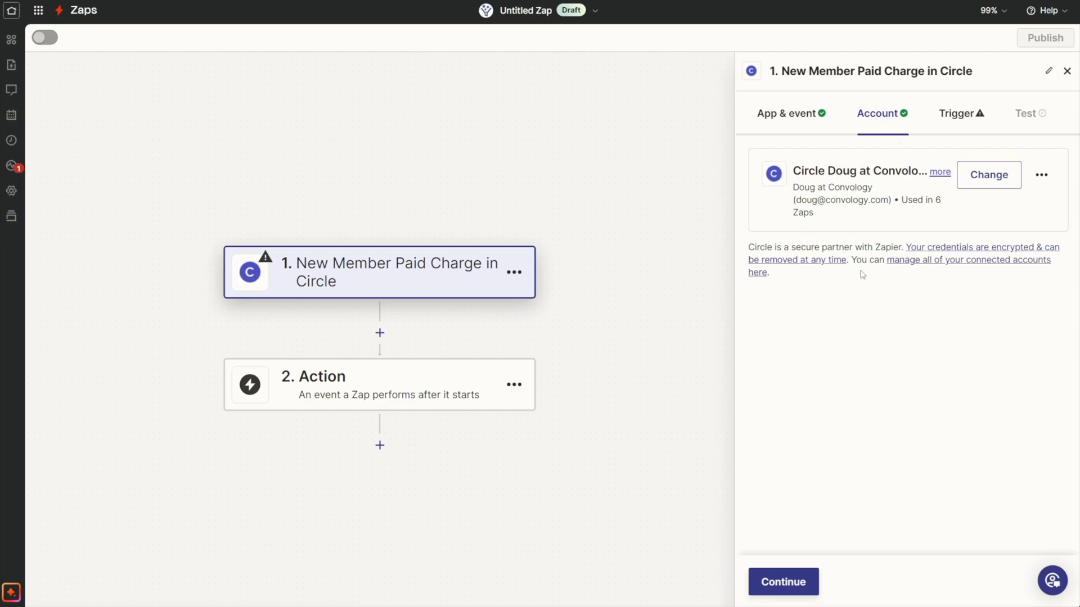
{"action": "left_click", "coordinate": [786, 586]}
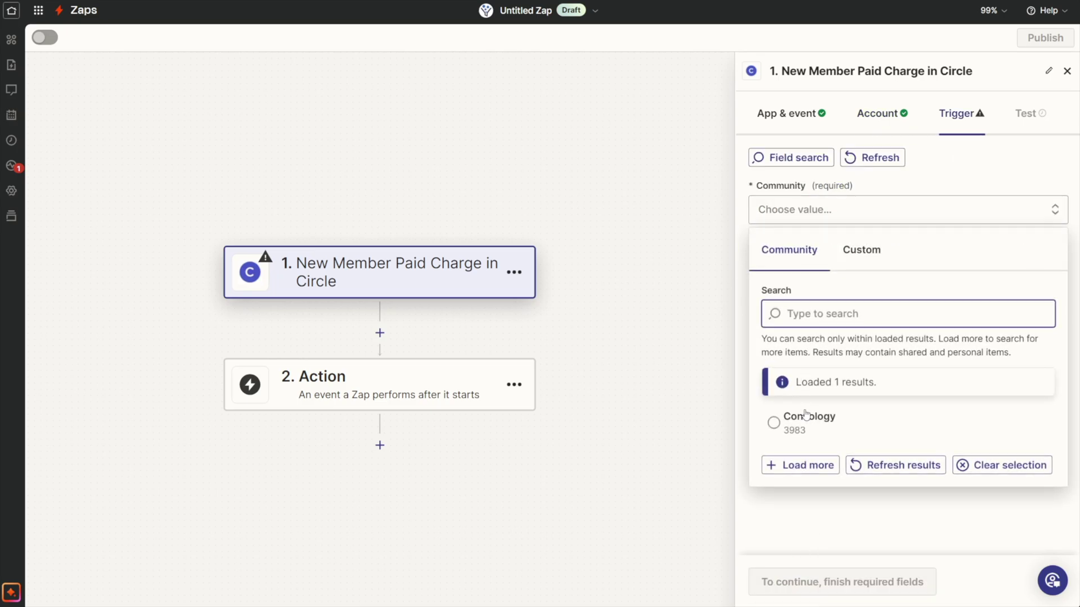
Choose Convology as the community, test the trigger, and continue with the fetched record
{"action": "left_click", "coordinate": [806, 418]}
{"action": "left_click", "coordinate": [786, 586]}
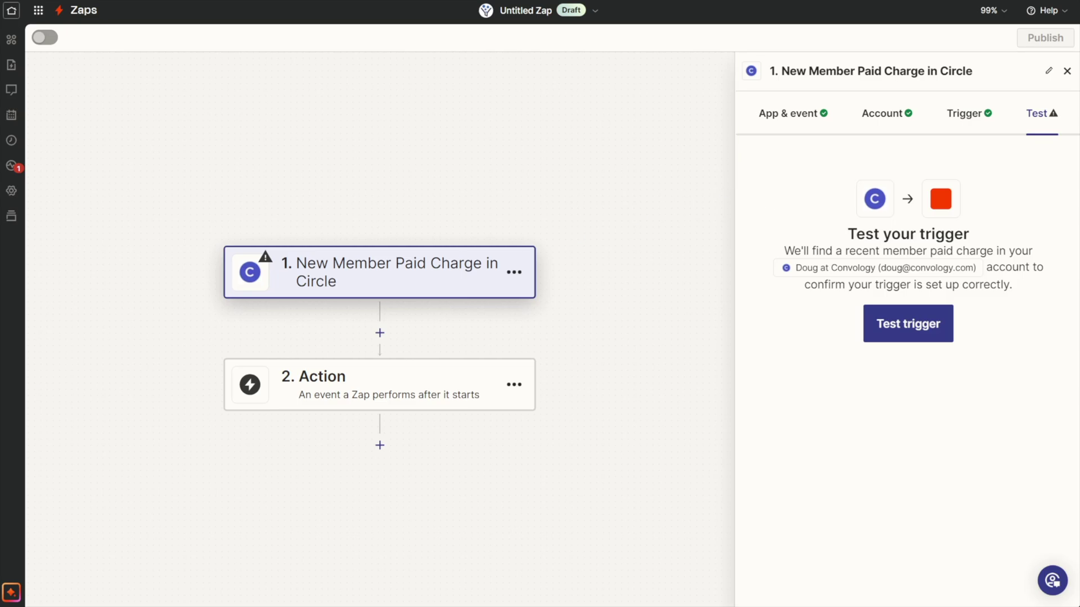
{"action": "key", "text": "Return"}
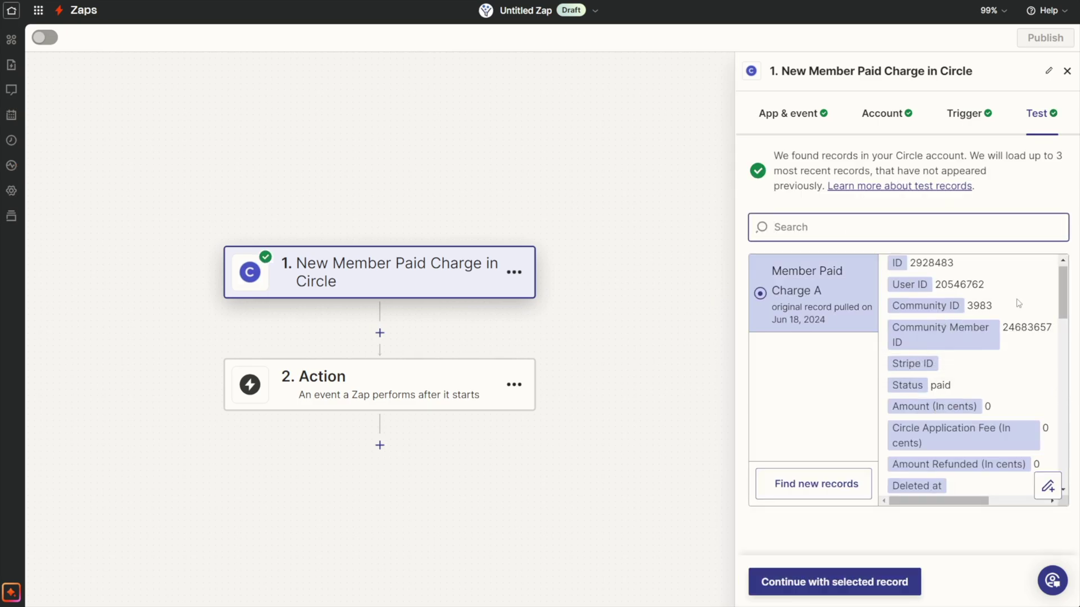
{"action": "scroll", "coordinate": [1020, 300], "scroll_direction": "down", "scroll_amount": 10}
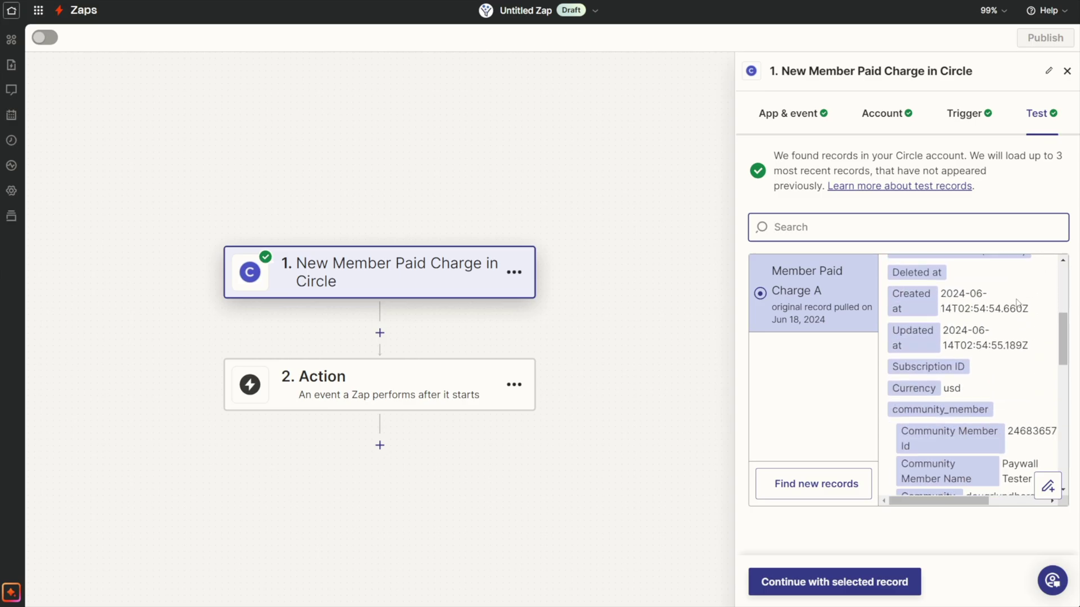
{"action": "left_click", "coordinate": [842, 583]}
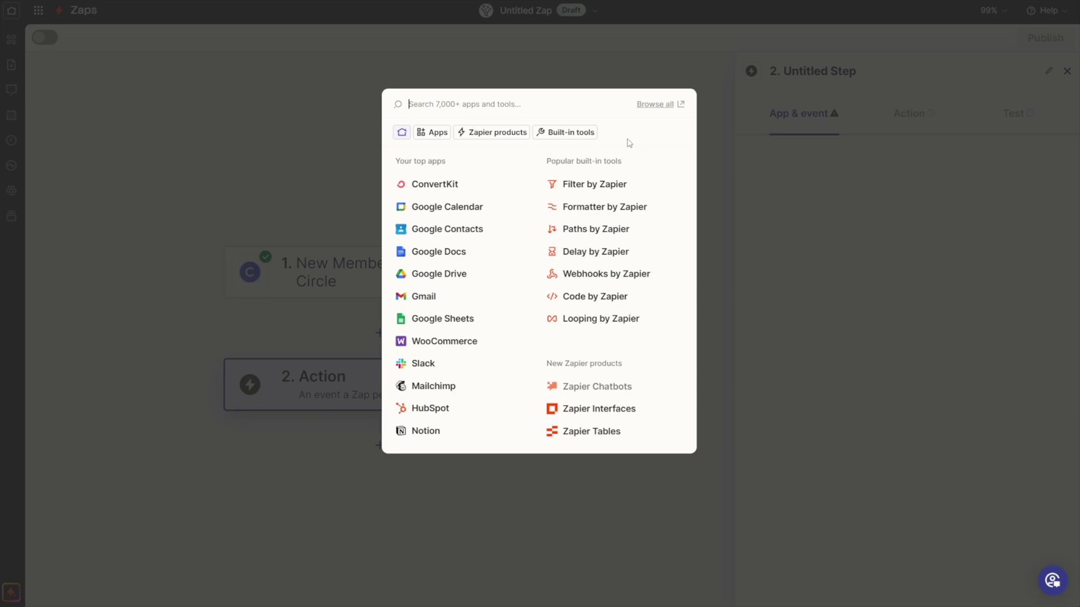
Choose LeadConnector as the action app with the Add/Update Contact event
{"action": "type", "text": "leadcon"}
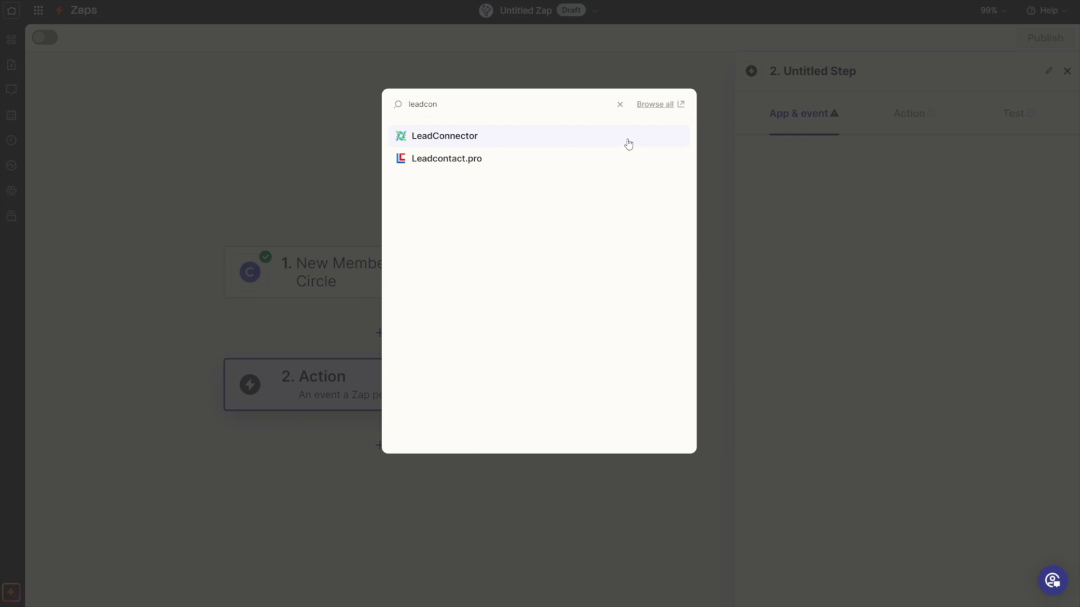
{"action": "left_click", "coordinate": [450, 141]}
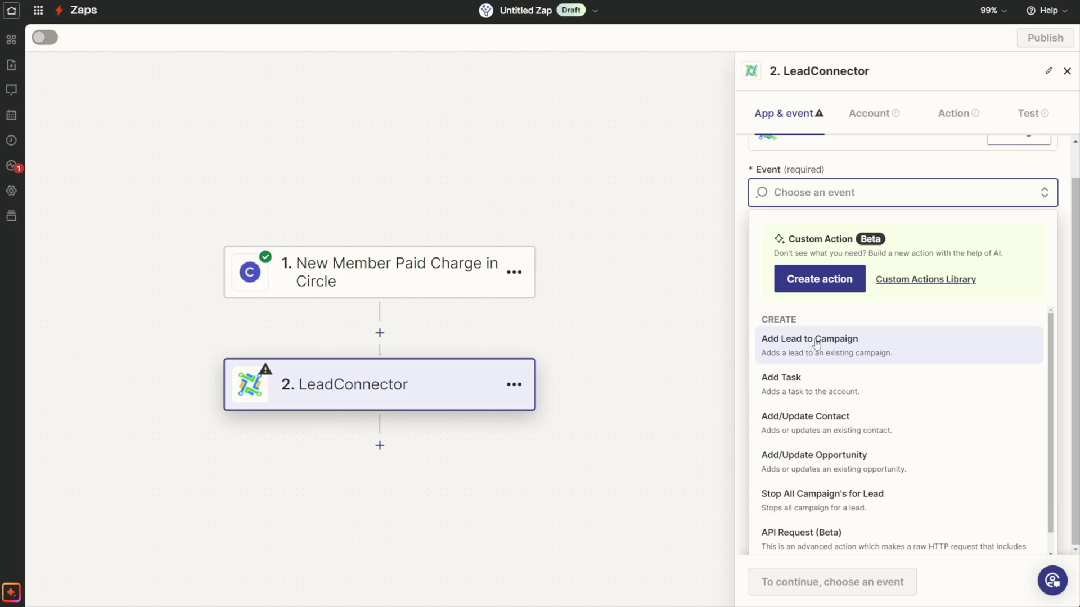
{"action": "left_click", "coordinate": [816, 419]}
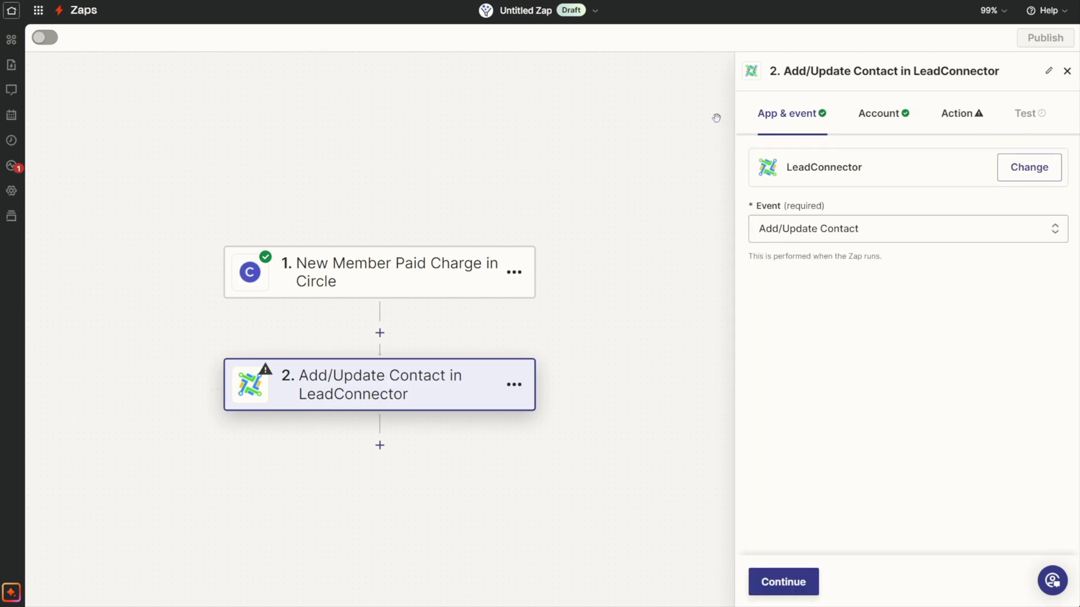
{"action": "left_click", "coordinate": [783, 582]}
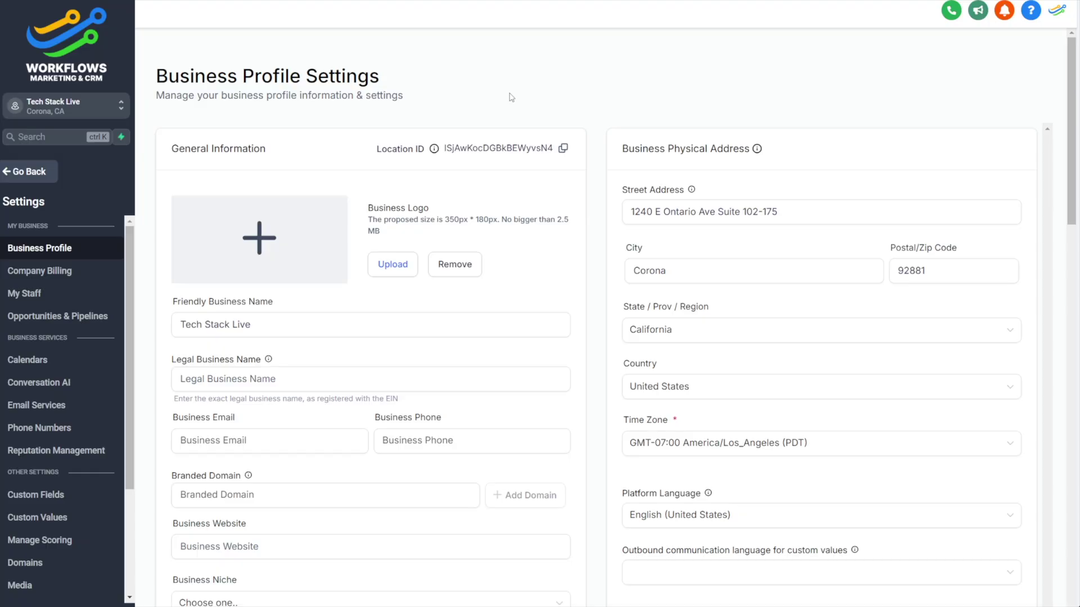
Scroll the HighLevel Business Profile settings to review the location's API Key row
{"action": "scroll", "coordinate": [511, 98], "scroll_direction": "down", "scroll_amount": 3}
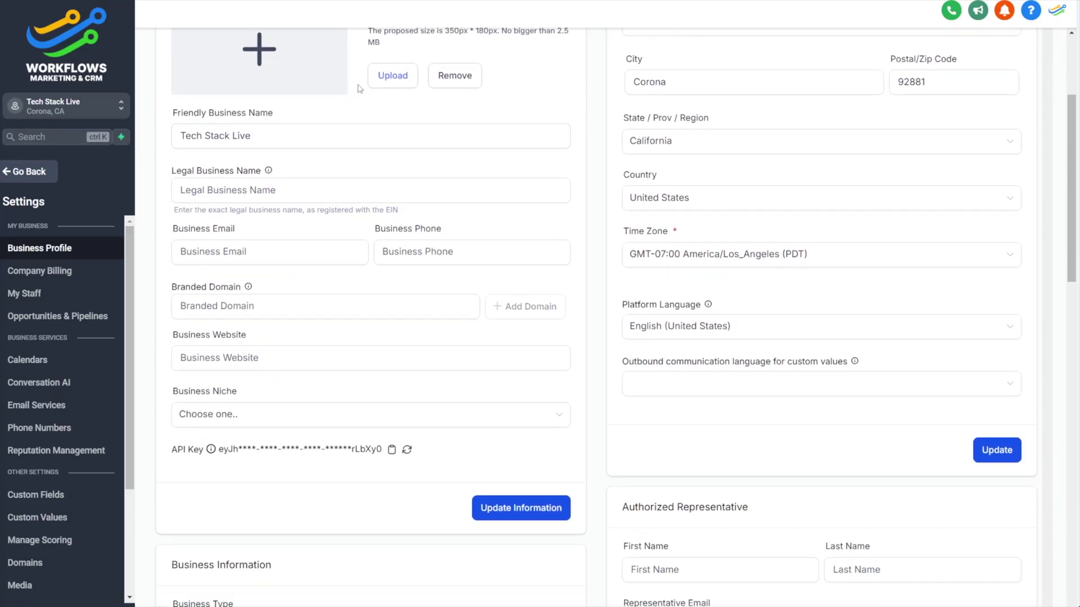
{"action": "scroll", "coordinate": [345, 103], "scroll_direction": "up", "scroll_amount": 3}
{"action": "scroll", "coordinate": [381, 103], "scroll_direction": "down", "scroll_amount": 5}
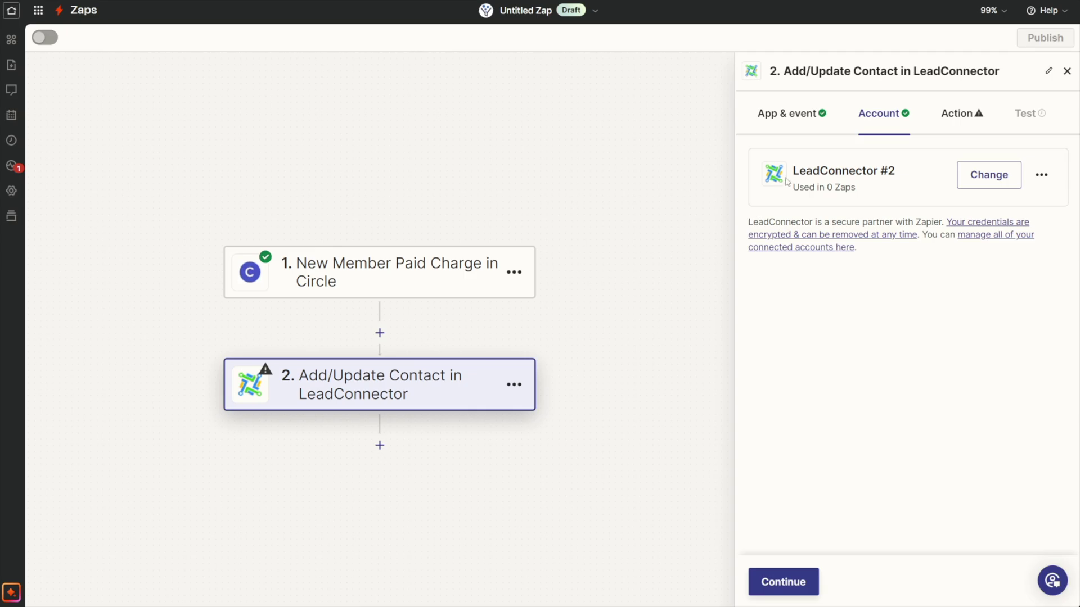
Switch the LeadConnector connection to Tech Stack Live Subaccount and continue to the Action fields
{"action": "left_click", "coordinate": [994, 181]}
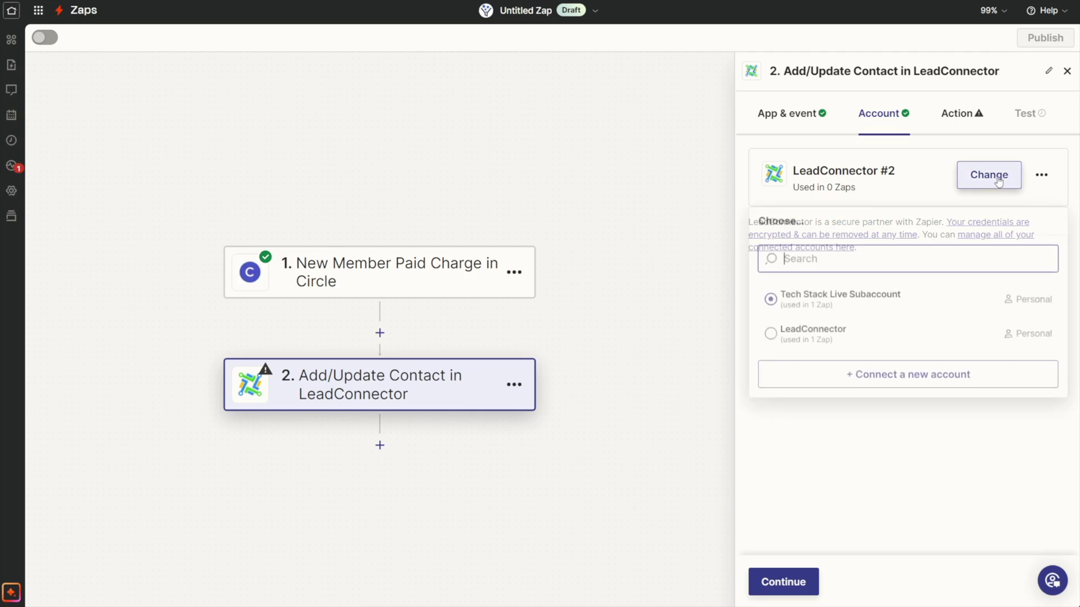
{"action": "left_click", "coordinate": [809, 304]}
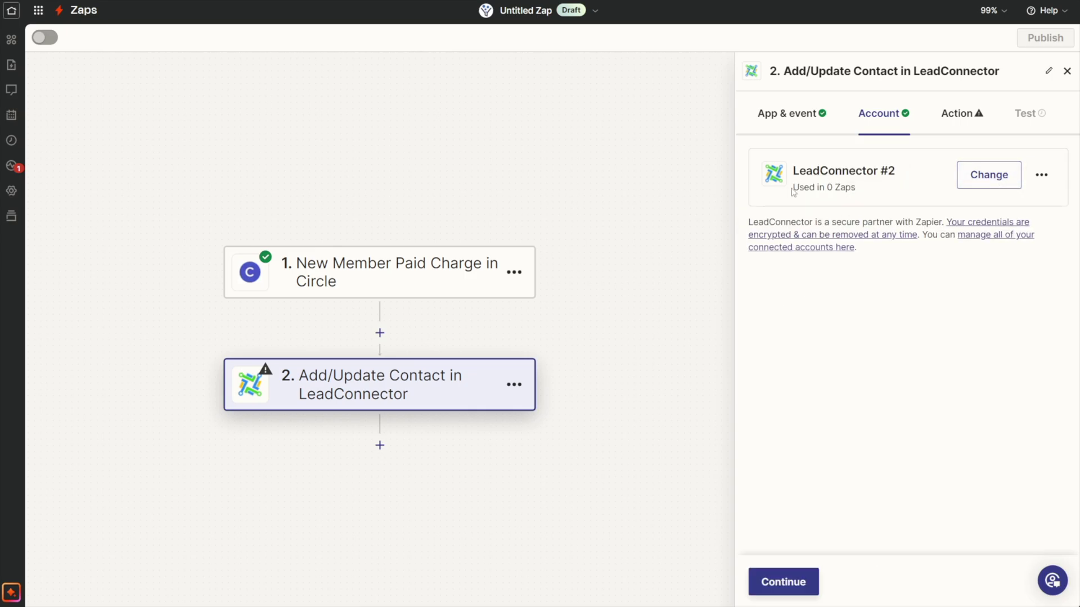
{"action": "left_click", "coordinate": [782, 582]}
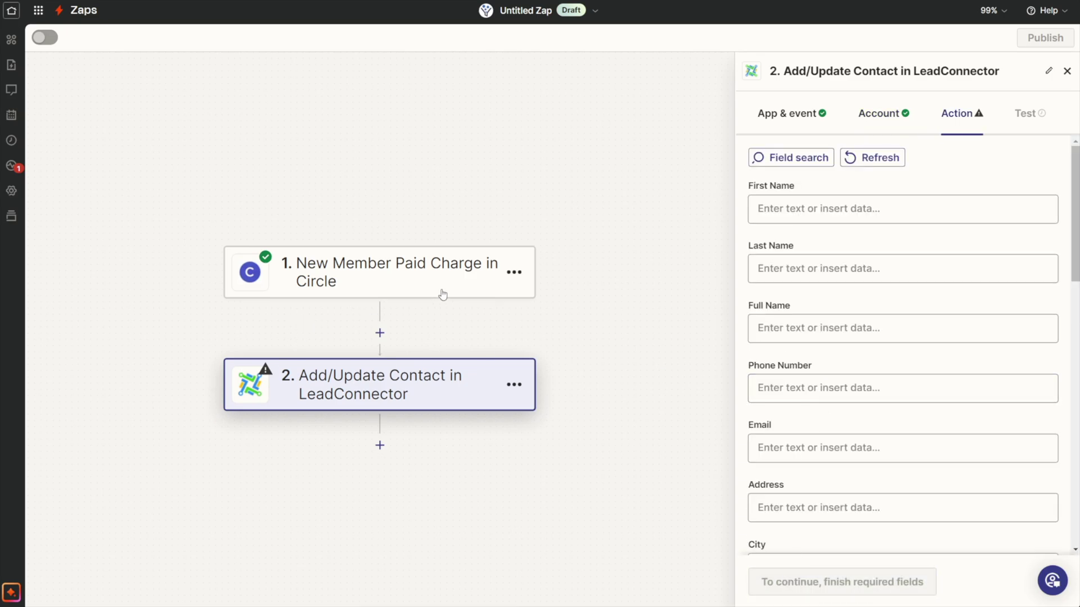
Map Full Name to Community Member Name and Email to Community Member E-mail from Circle
{"action": "left_click", "coordinate": [800, 212]}
{"action": "left_click", "coordinate": [832, 329]}
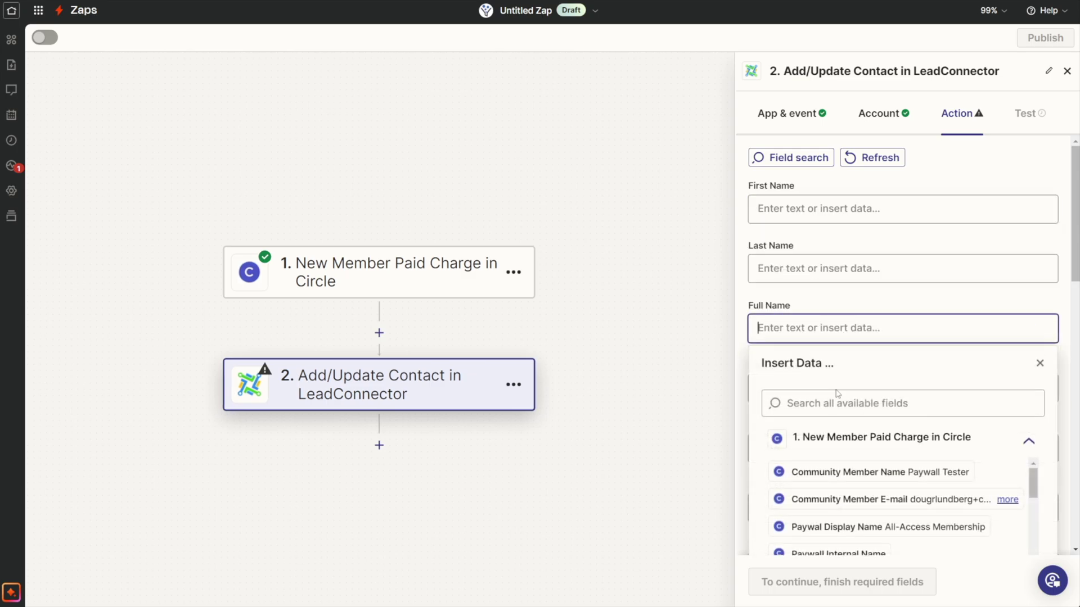
{"action": "left_click", "coordinate": [834, 472]}
{"action": "left_click", "coordinate": [640, 308]}
{"action": "scroll", "coordinate": [723, 385], "scroll_direction": "down", "scroll_amount": 1}
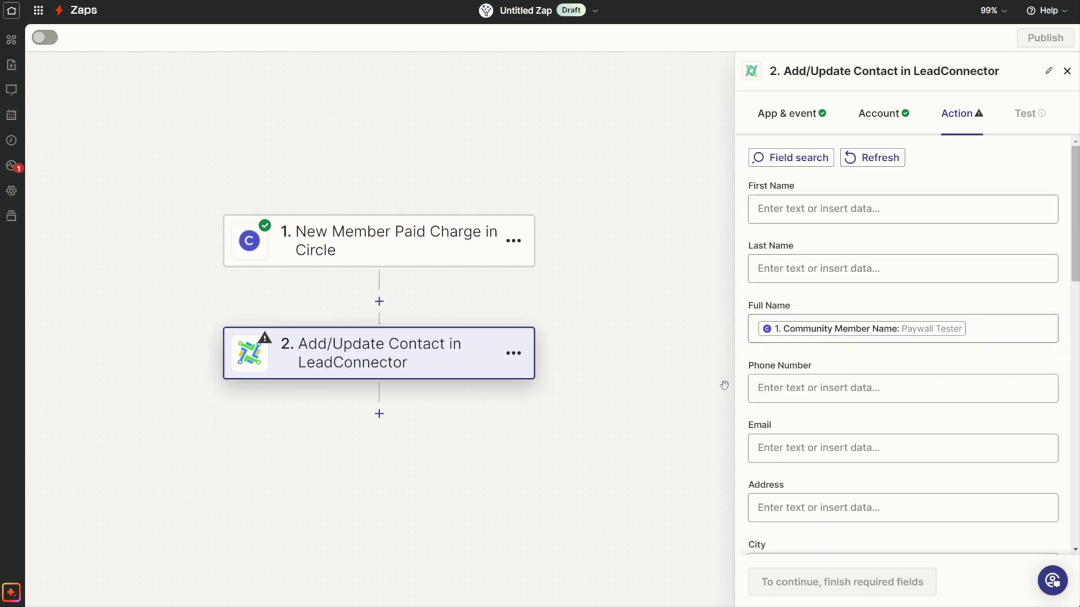
{"action": "scroll", "coordinate": [790, 403], "scroll_direction": "down", "scroll_amount": 1}
{"action": "scroll", "coordinate": [790, 402], "scroll_direction": "down", "scroll_amount": 1}
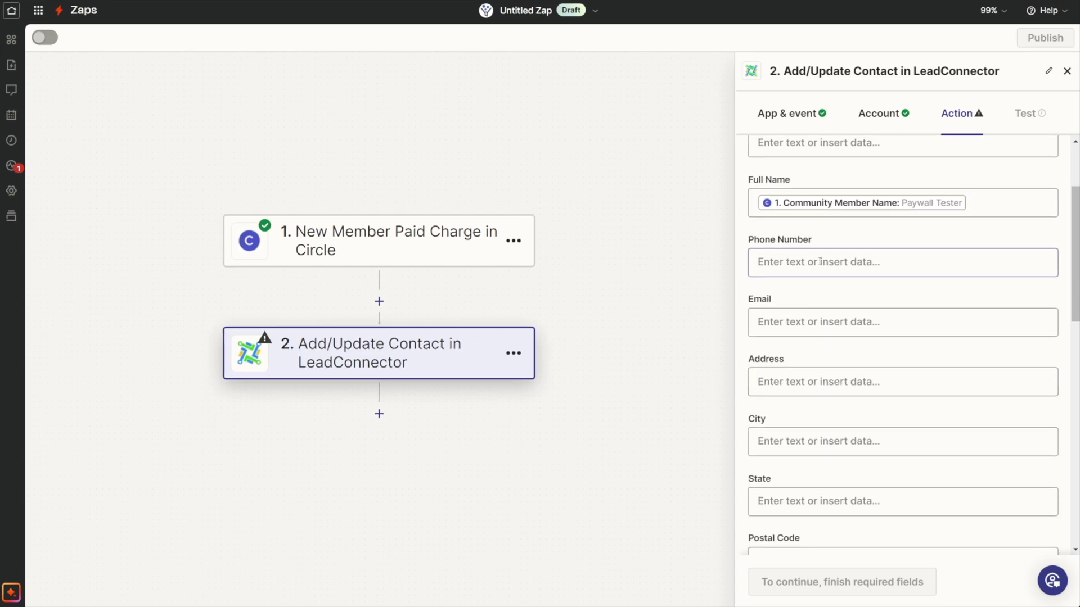
{"action": "left_click", "coordinate": [793, 322]}
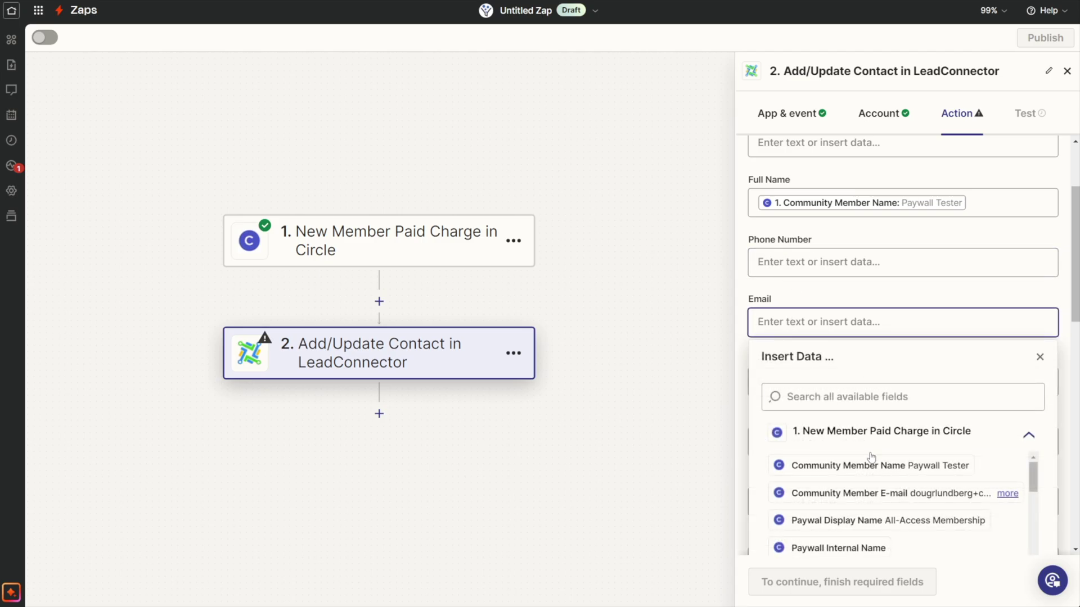
{"action": "left_click", "coordinate": [910, 498]}
{"action": "scroll", "coordinate": [808, 357], "scroll_direction": "down", "scroll_amount": 5}
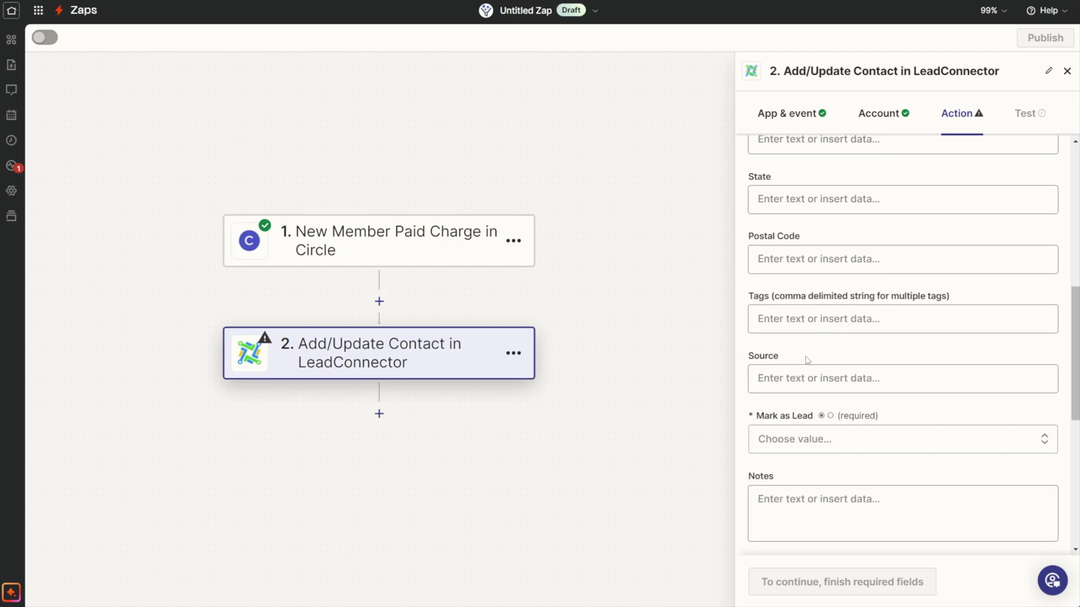
Enter the tag demo-aap in the Tags field
{"action": "left_click", "coordinate": [785, 318]}
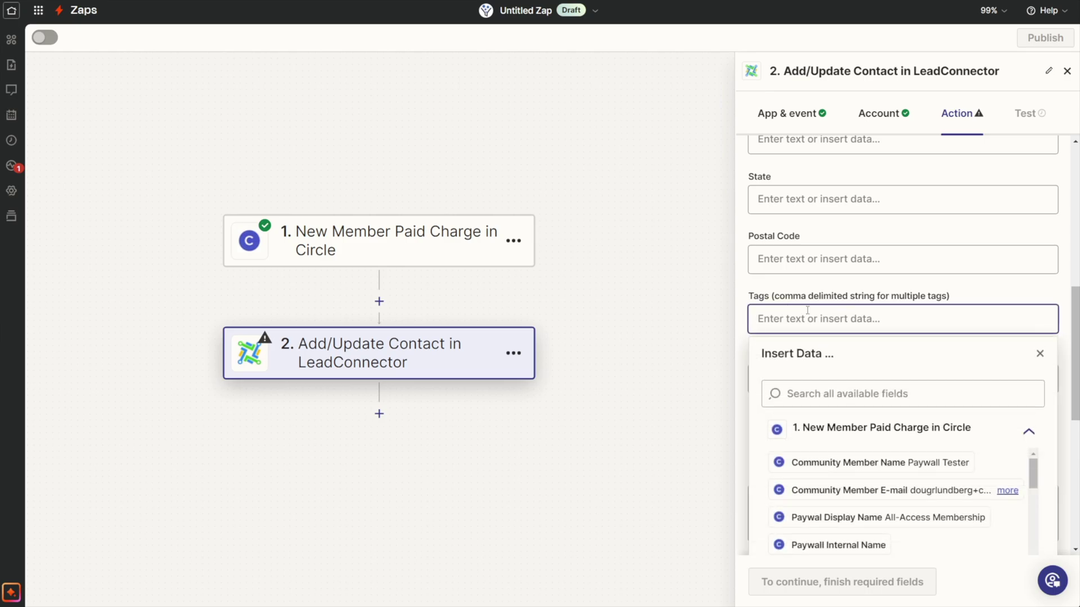
{"action": "left_click", "coordinate": [840, 283]}
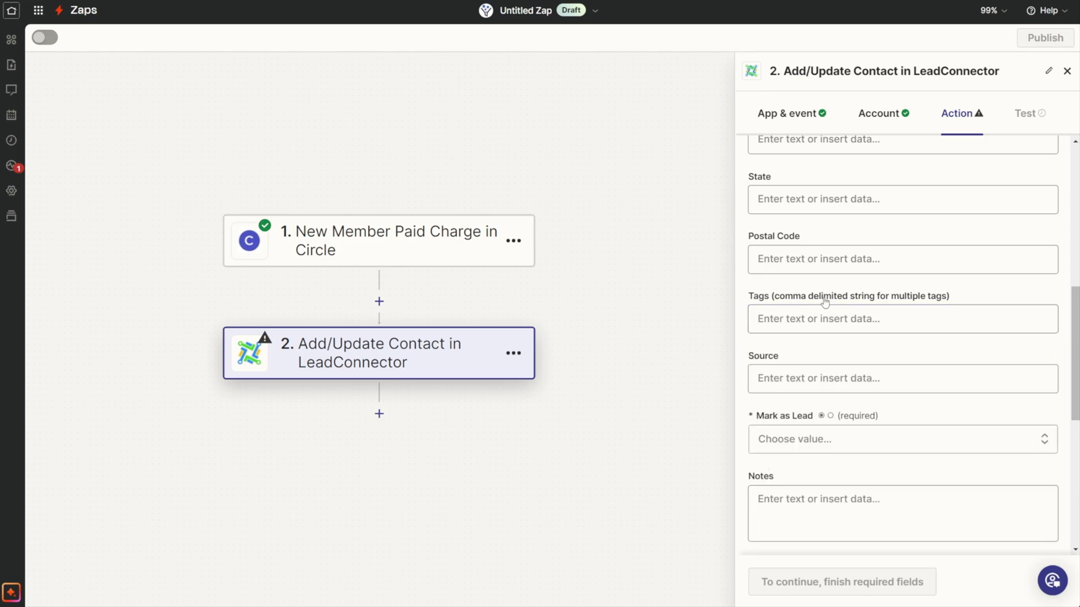
{"action": "left_click", "coordinate": [766, 323]}
{"action": "type", "text": "demo"}
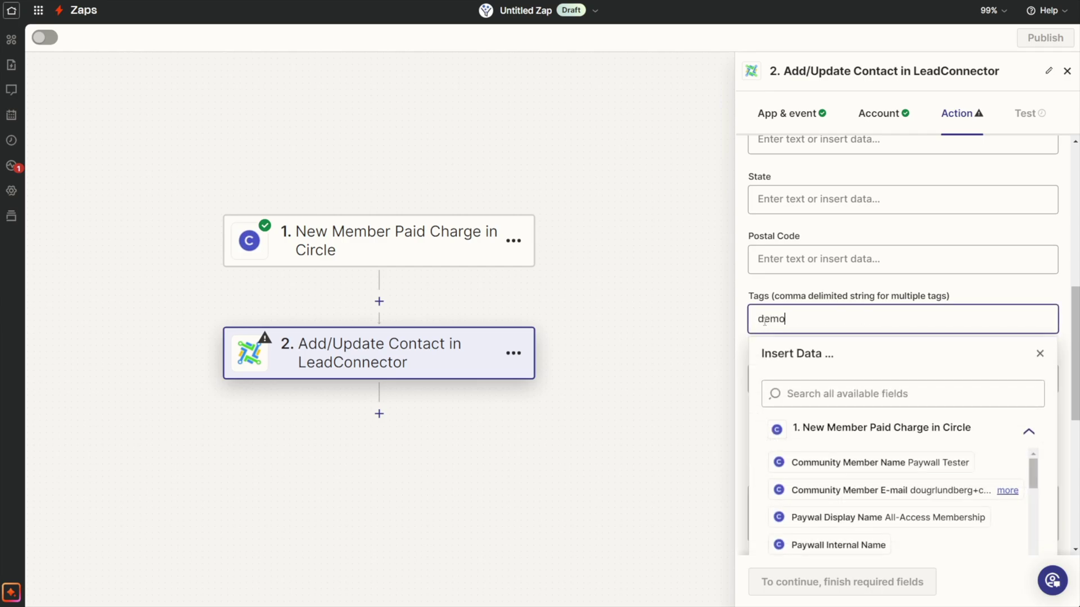
{"action": "type", "text": "-aap"}
{"action": "left_click", "coordinate": [789, 291]}
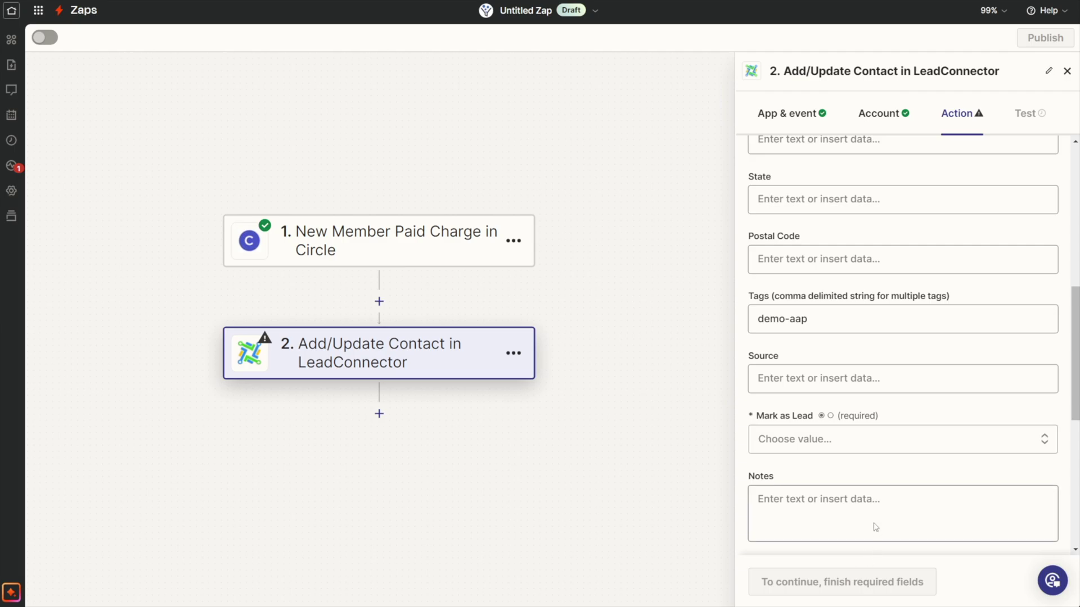
Set Mark as Lead to False and test sending the contact to LeadConnector
{"action": "scroll", "coordinate": [816, 324], "scroll_direction": "up", "scroll_amount": 1}
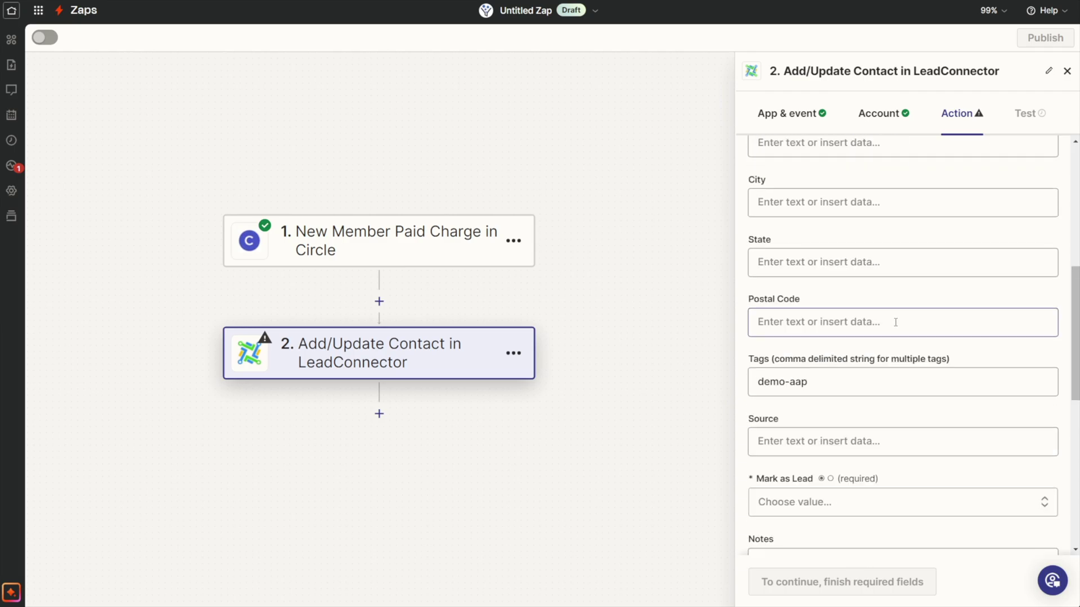
{"action": "scroll", "coordinate": [843, 315], "scroll_direction": "down", "scroll_amount": 3}
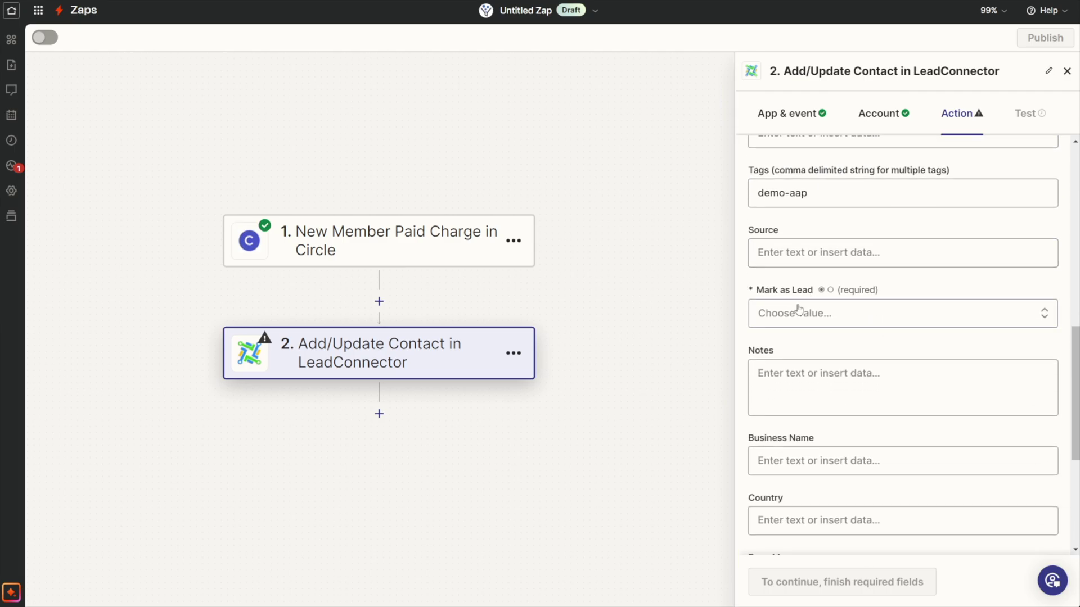
{"action": "left_click", "coordinate": [798, 312]}
{"action": "scroll", "coordinate": [832, 506], "scroll_direction": "down", "scroll_amount": 2}
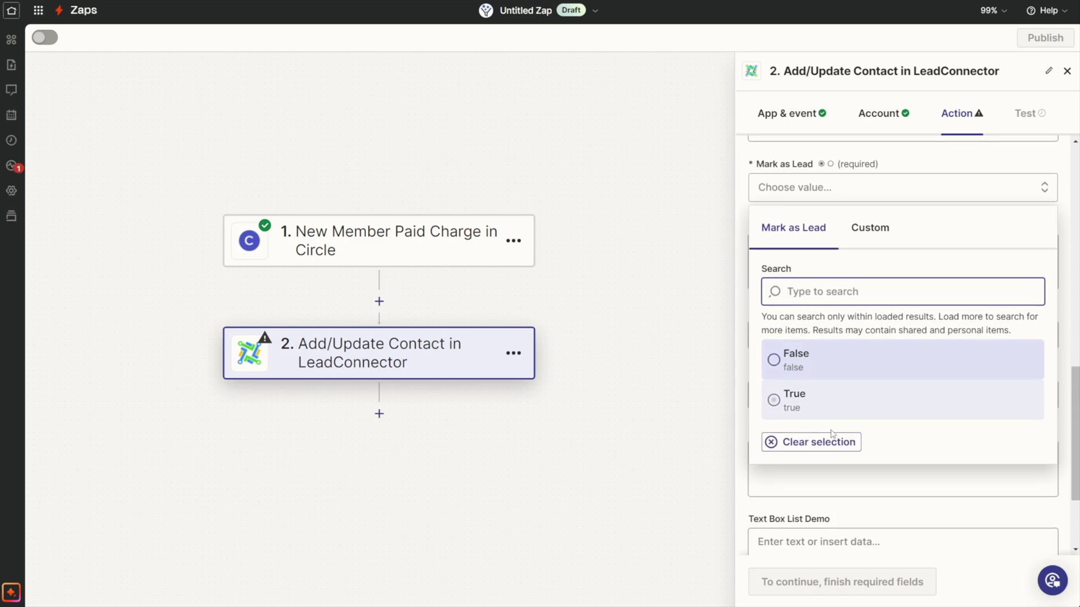
{"action": "left_click", "coordinate": [802, 363]}
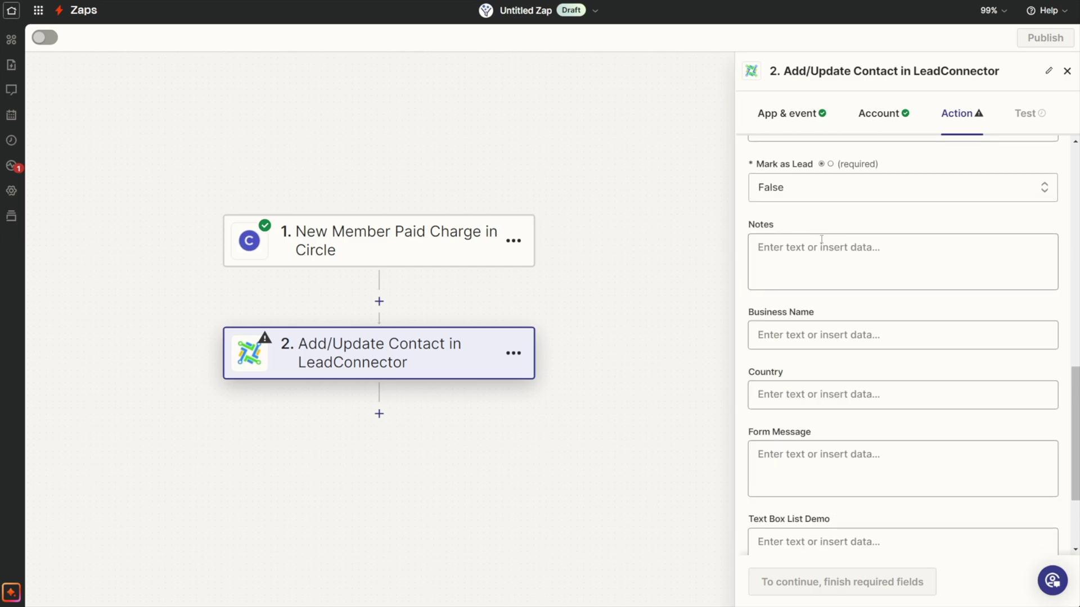
{"action": "scroll", "coordinate": [836, 248], "scroll_direction": "up", "scroll_amount": 1}
{"action": "scroll", "coordinate": [844, 288], "scroll_direction": "down", "scroll_amount": 3}
{"action": "scroll", "coordinate": [843, 288], "scroll_direction": "up", "scroll_amount": 6}
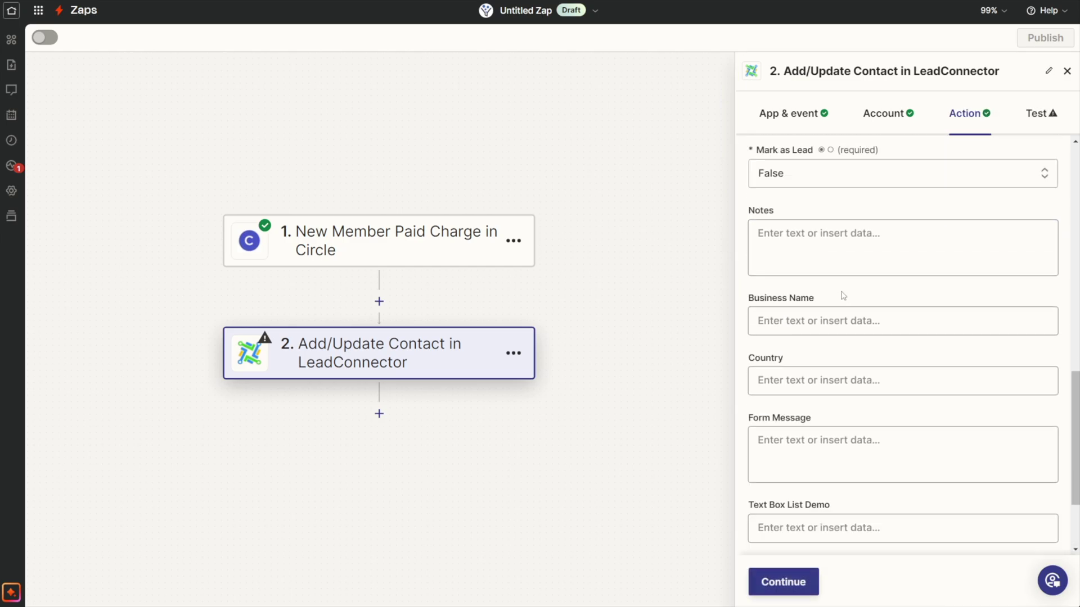
{"action": "left_click", "coordinate": [783, 582]}
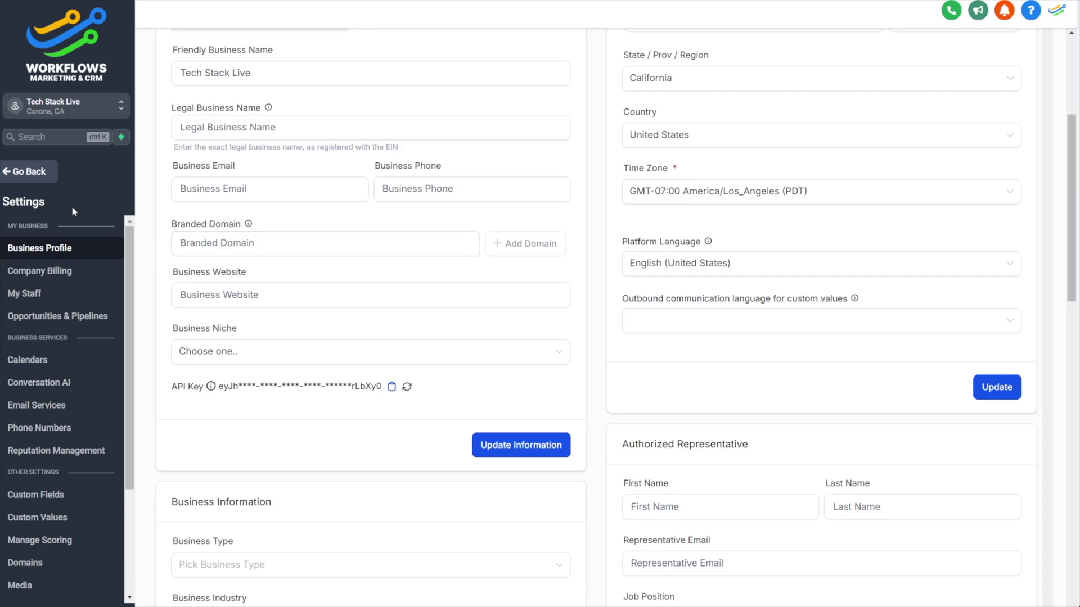
Create a workflow from scratch and rename it 'Circle Paywall'
{"action": "left_click", "coordinate": [31, 173]}
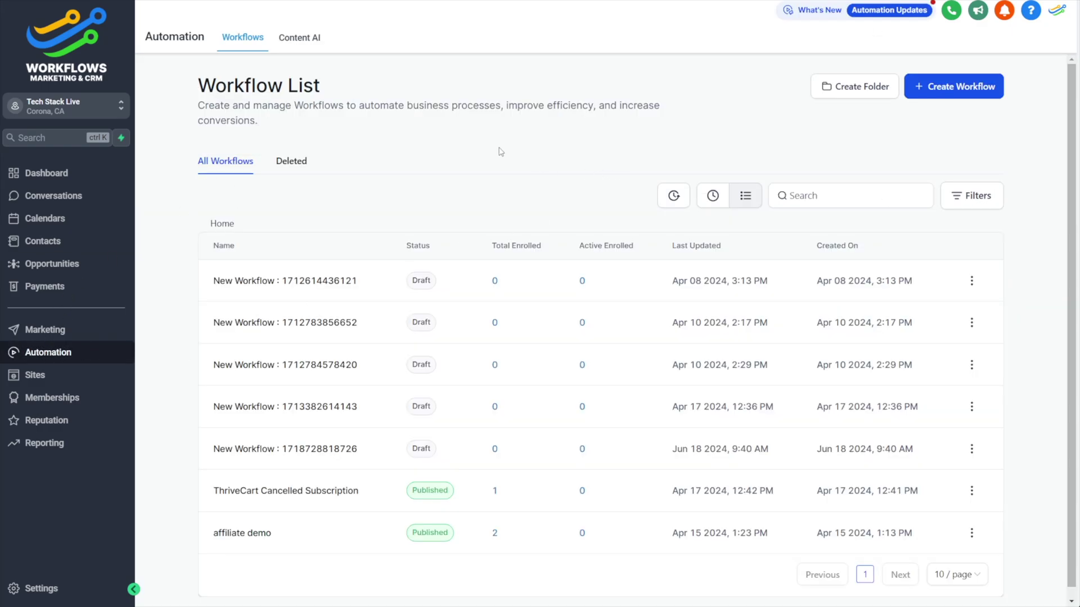
{"action": "left_click", "coordinate": [950, 86]}
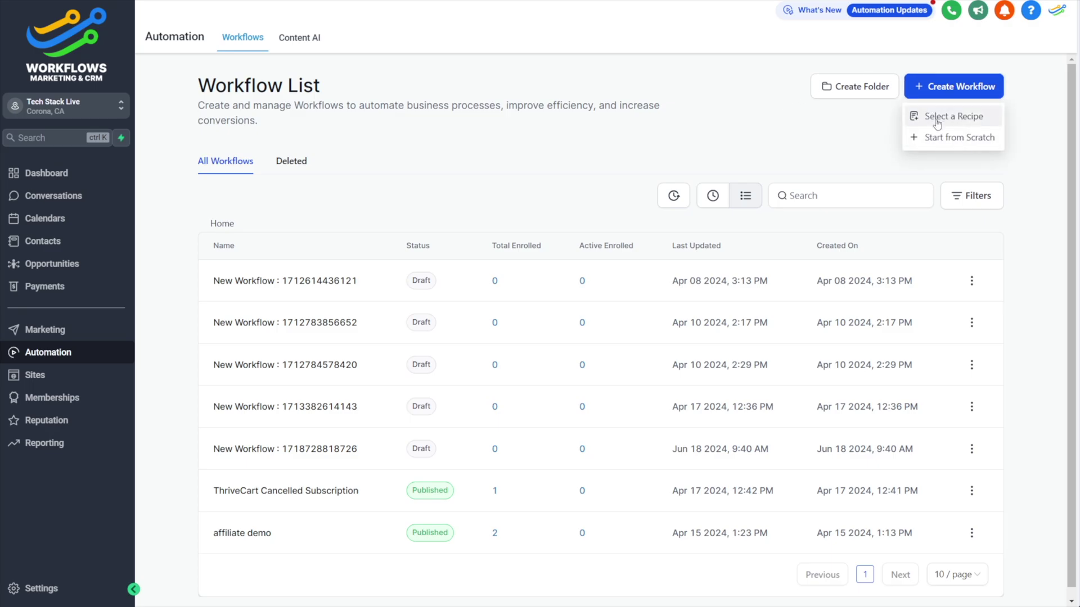
{"action": "left_click", "coordinate": [933, 138]}
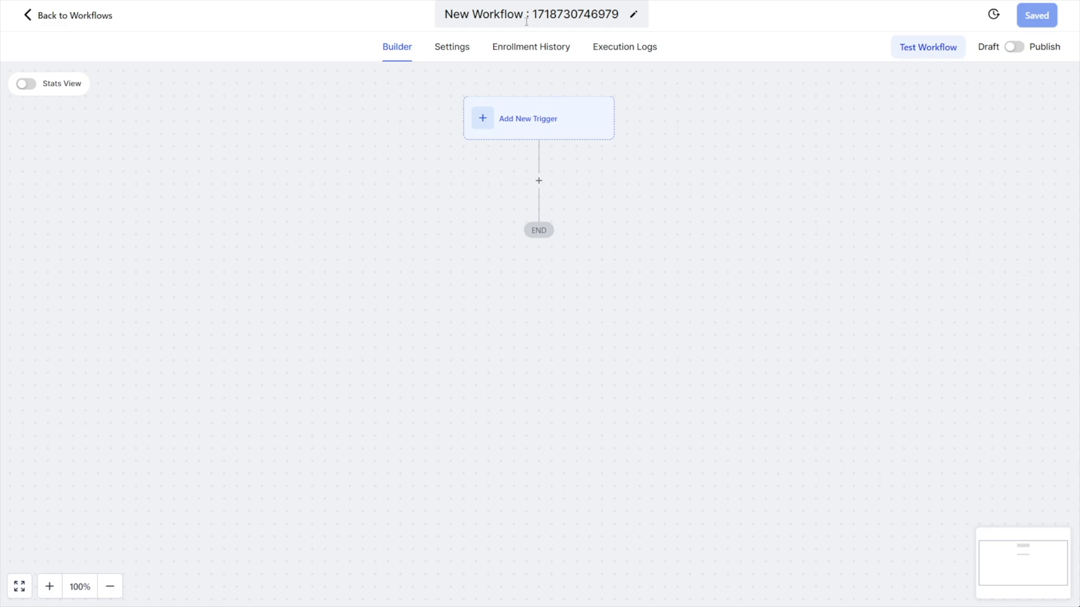
{"action": "triple_click", "coordinate": [505, 10]}
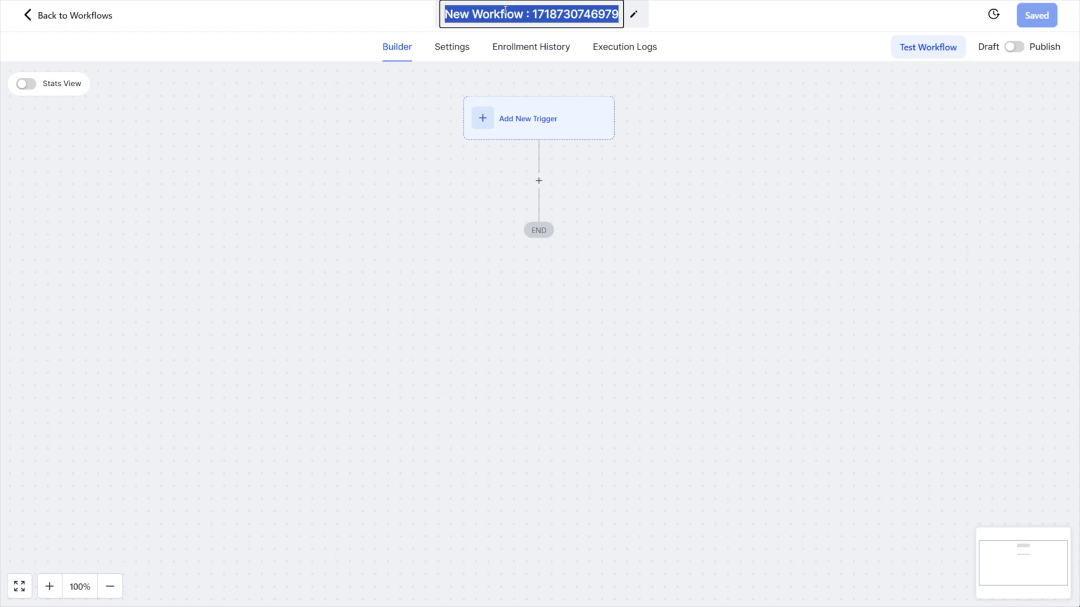
{"action": "type", "text": "Circle Paywall"}
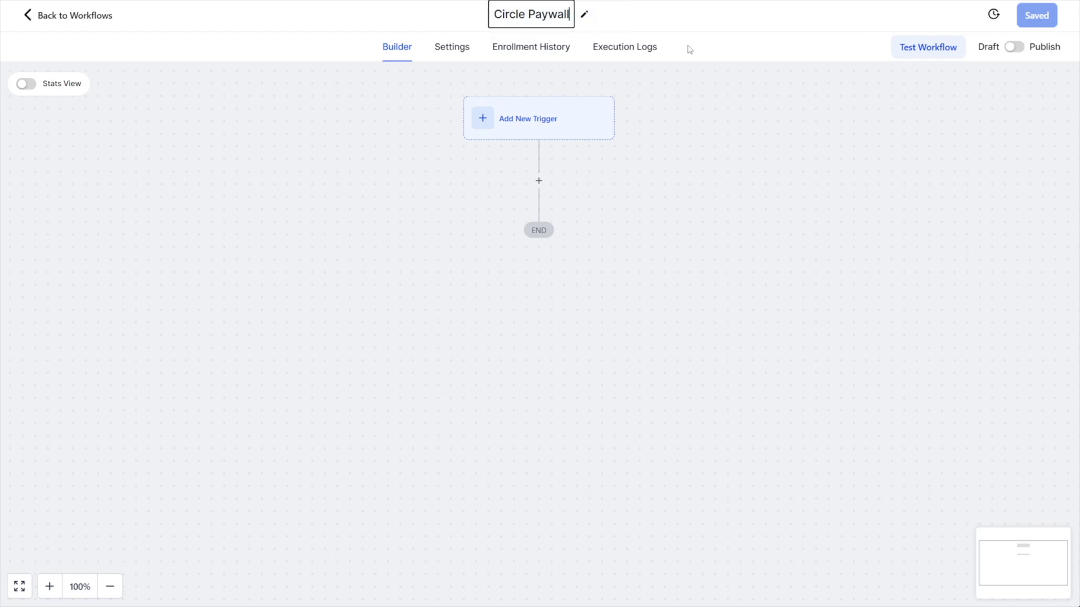
{"action": "key", "text": "Return"}
Add and save a Contact Tag trigger filtered on Tag Added: demo-aap
{"action": "left_click", "coordinate": [554, 129]}
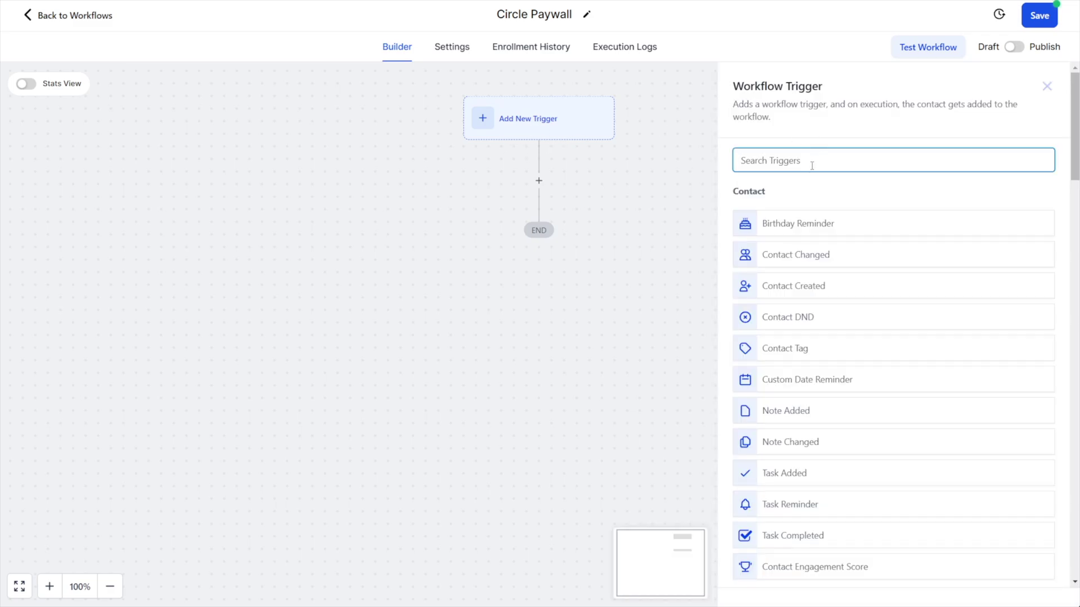
{"action": "type", "text": "tag"}
{"action": "left_click", "coordinate": [802, 220]}
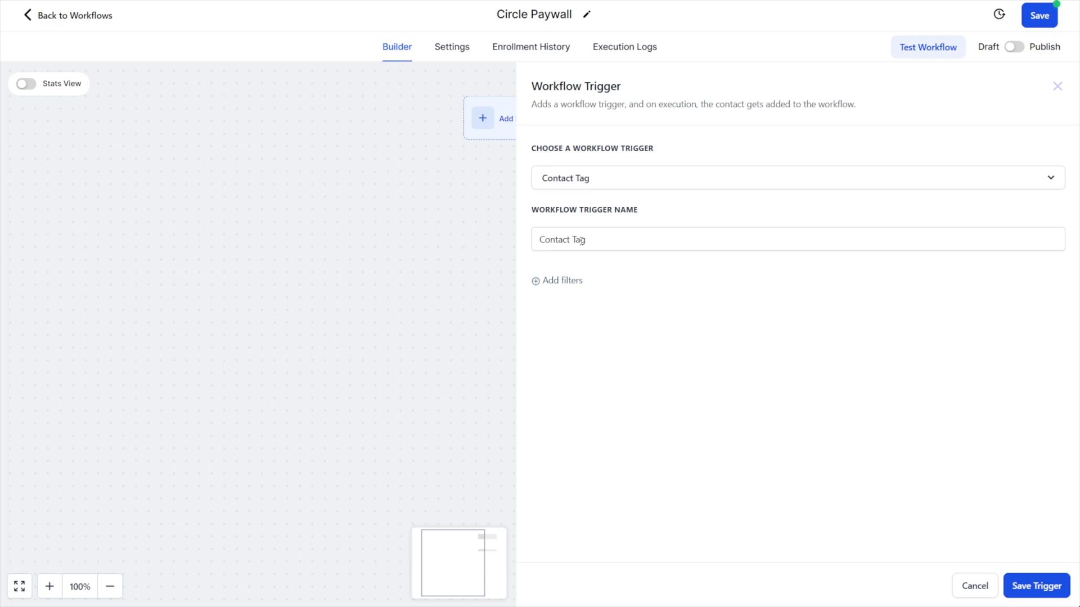
{"action": "left_click", "coordinate": [559, 283]}
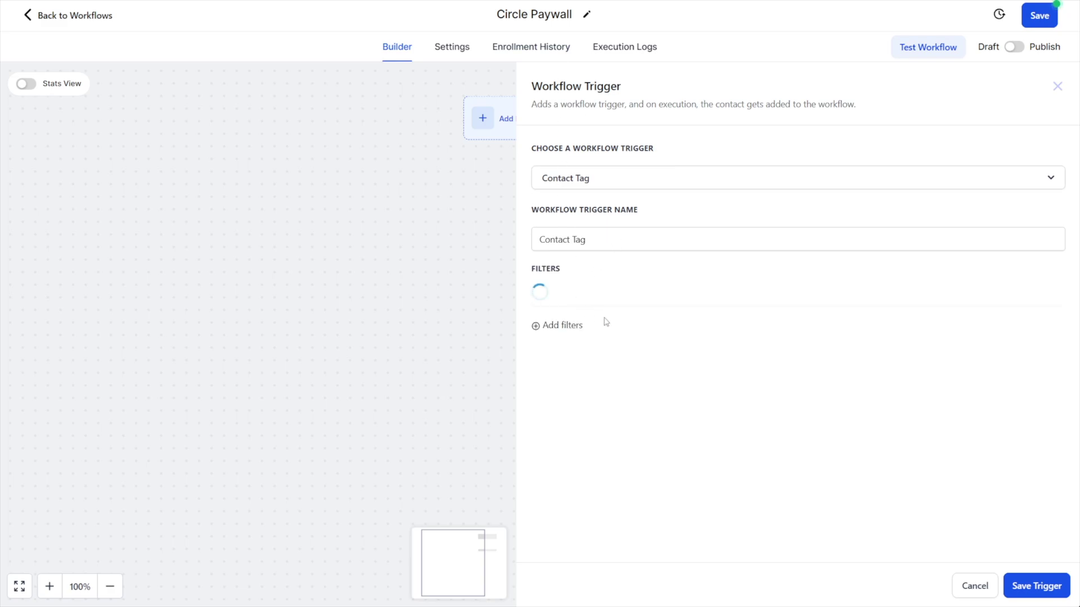
{"action": "left_click", "coordinate": [605, 304]}
{"action": "left_click", "coordinate": [596, 380]}
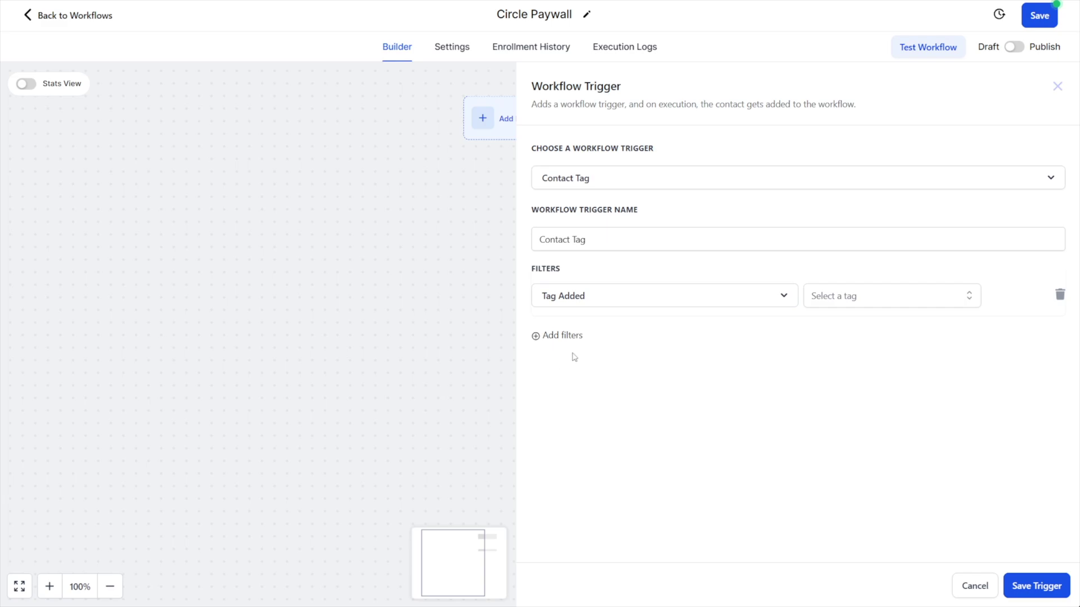
{"action": "left_click", "coordinate": [827, 303]}
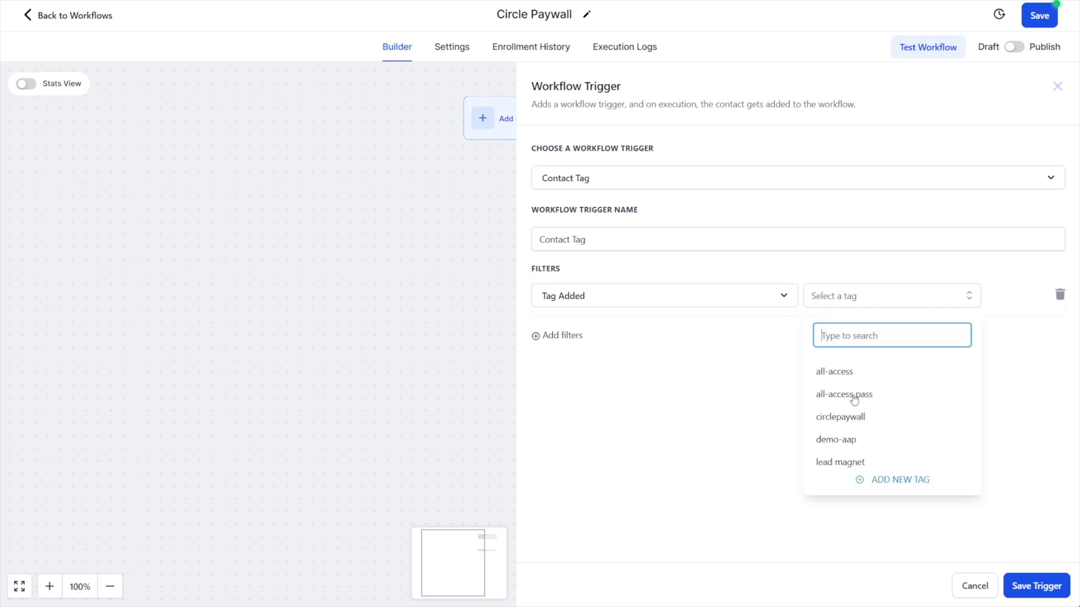
{"action": "left_click", "coordinate": [838, 441]}
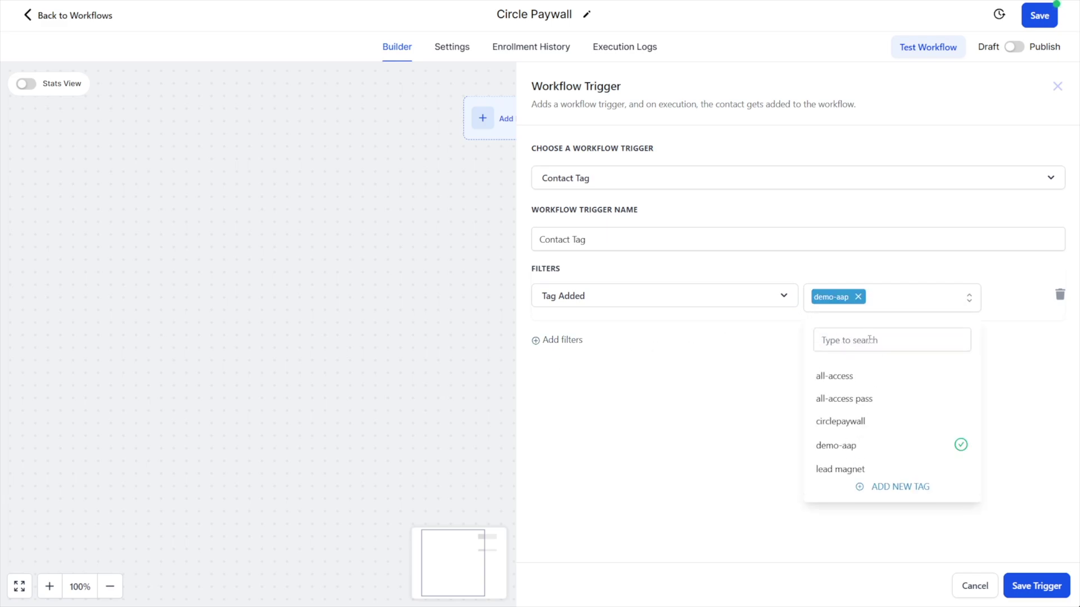
{"action": "left_click", "coordinate": [706, 460]}
{"action": "left_click", "coordinate": [1048, 590]}
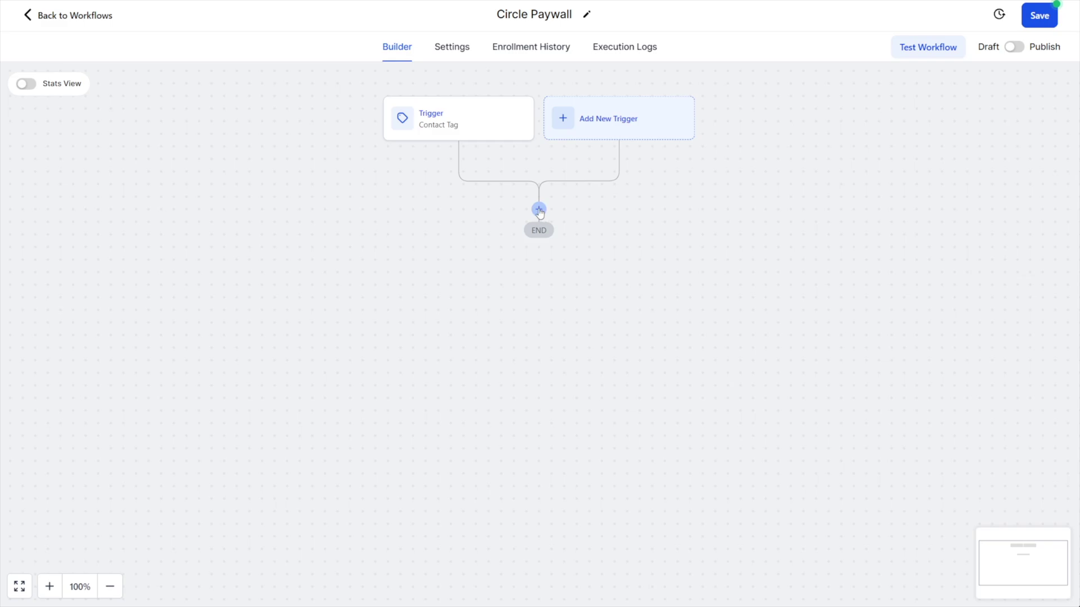
Add an action after the trigger, searching 'email' and choosing Send Email
{"action": "left_click", "coordinate": [540, 210]}
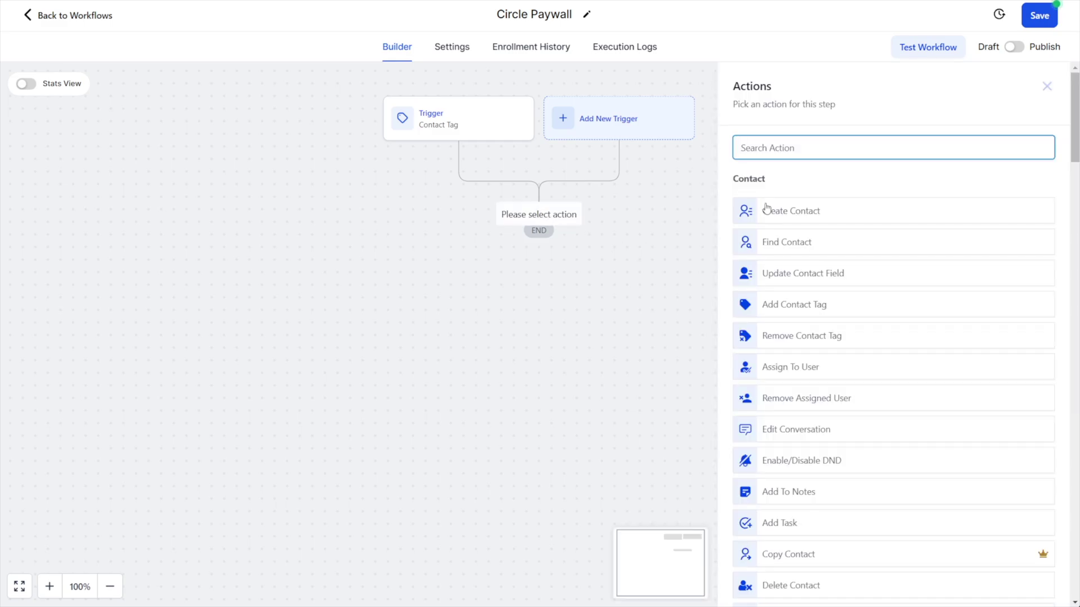
{"action": "type", "text": "email"}
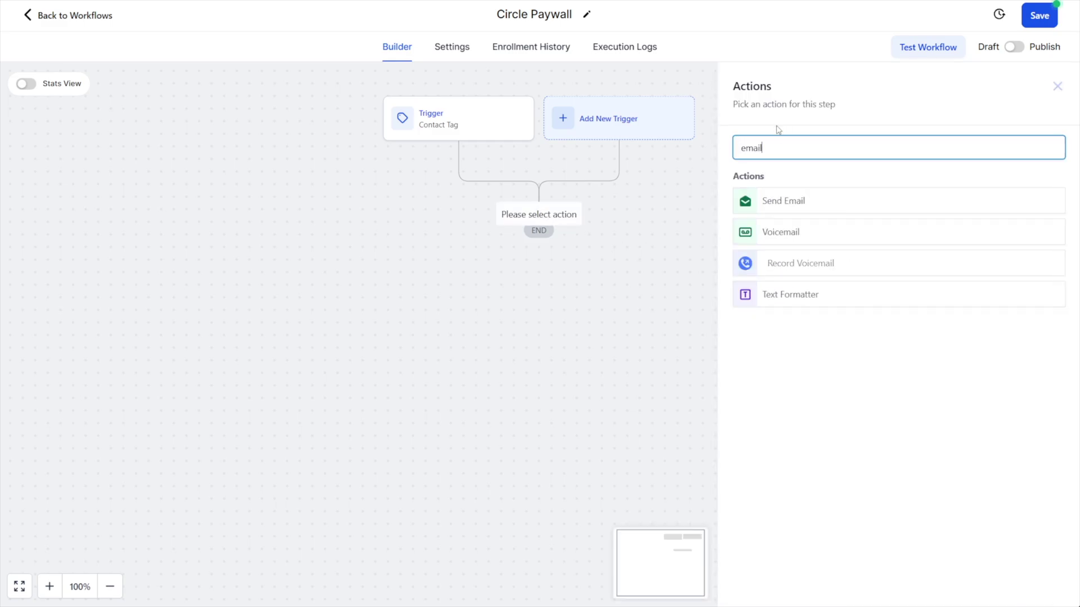
{"action": "left_click", "coordinate": [804, 202]}
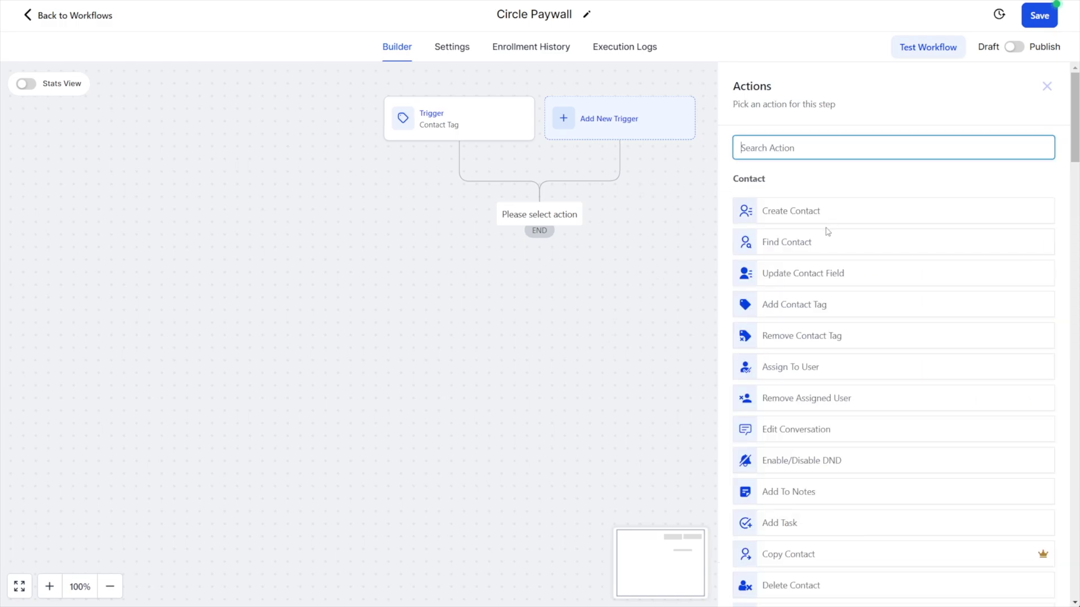
Scroll through the workflow Actions list to browse the available actions
{"action": "scroll", "coordinate": [849, 230], "scroll_direction": "down", "scroll_amount": 10}
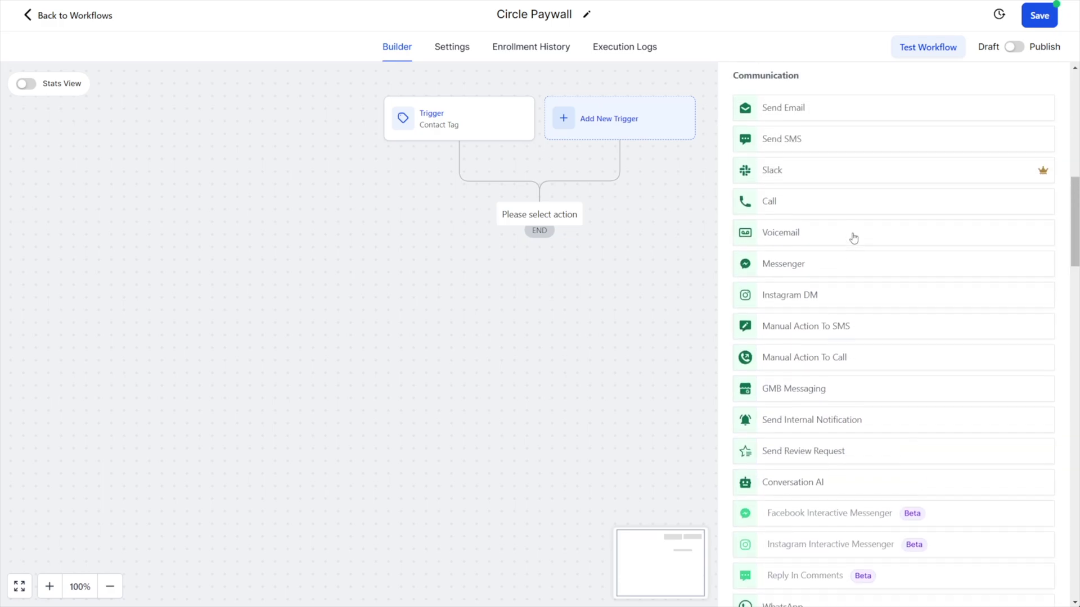
{"action": "scroll", "coordinate": [852, 239], "scroll_direction": "up", "scroll_amount": 1}
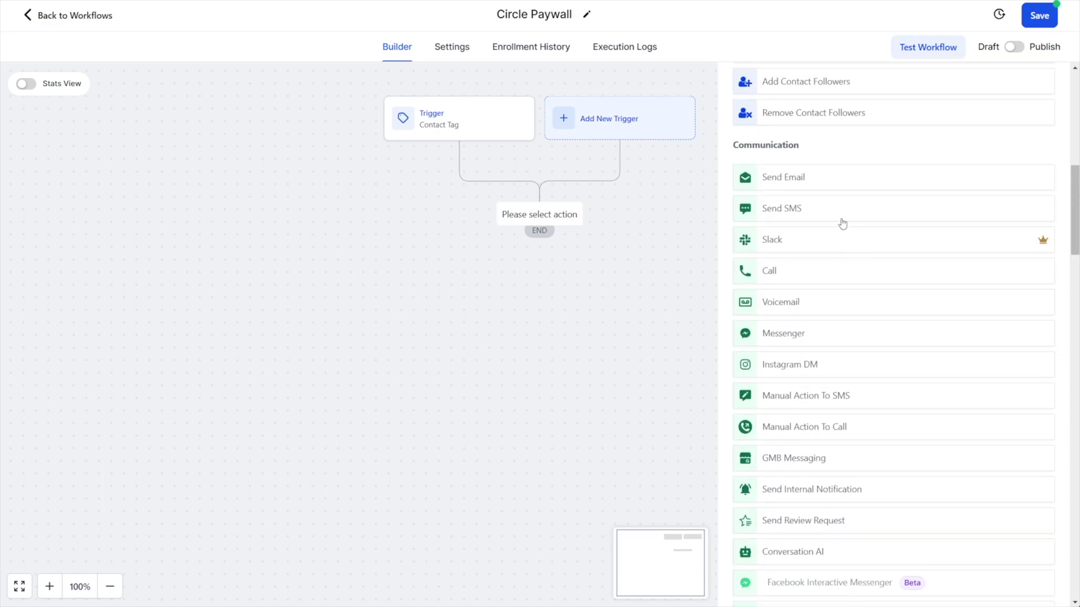
{"action": "scroll", "coordinate": [842, 224], "scroll_direction": "down", "scroll_amount": 7}
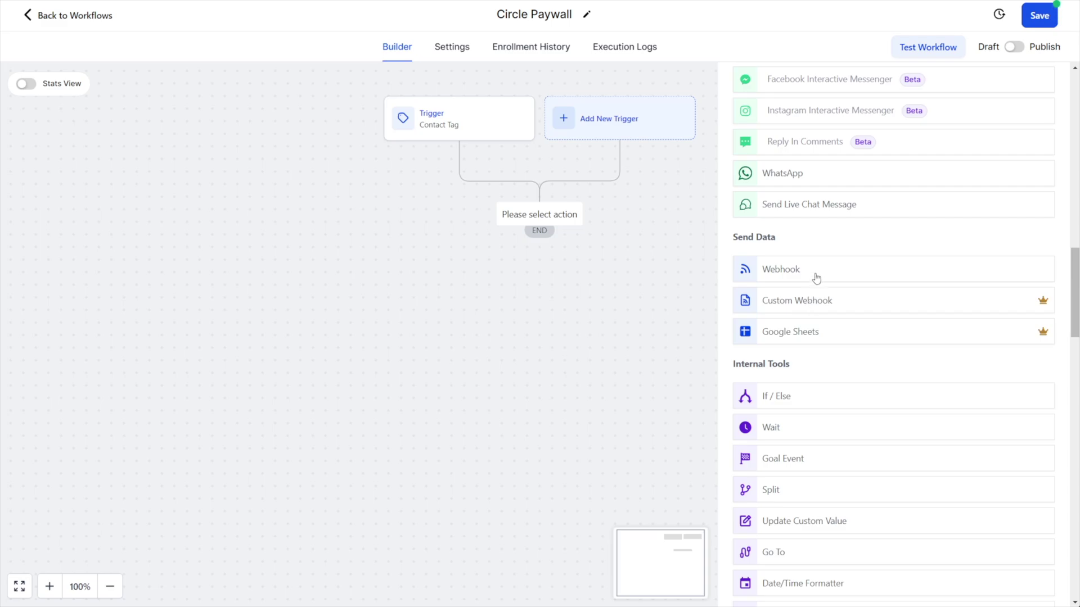
{"action": "scroll", "coordinate": [816, 278], "scroll_direction": "down", "scroll_amount": 2}
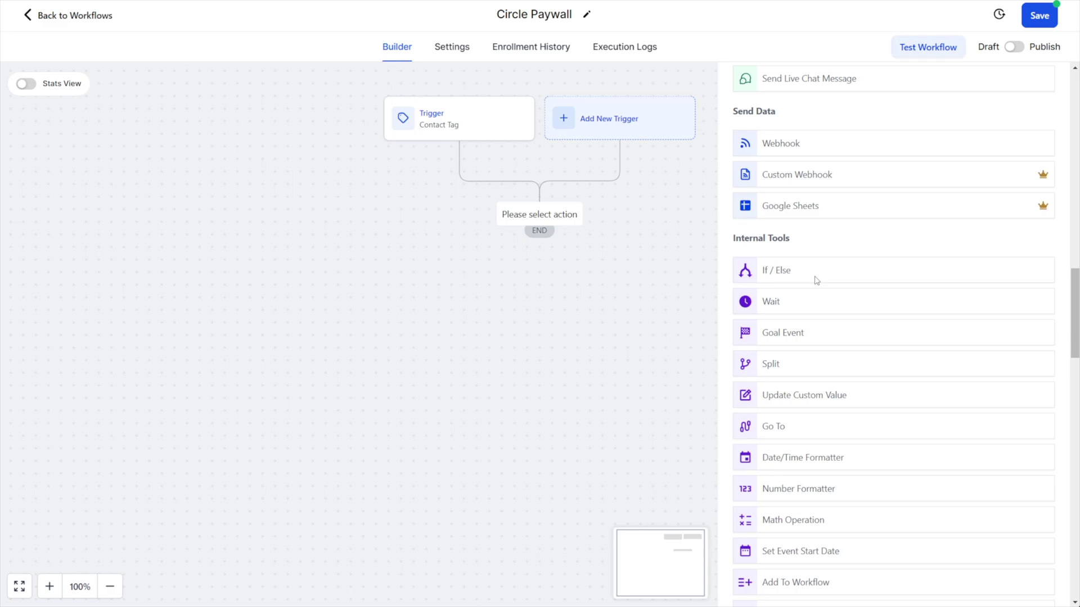
{"action": "scroll", "coordinate": [797, 348], "scroll_direction": "up", "scroll_amount": 2}
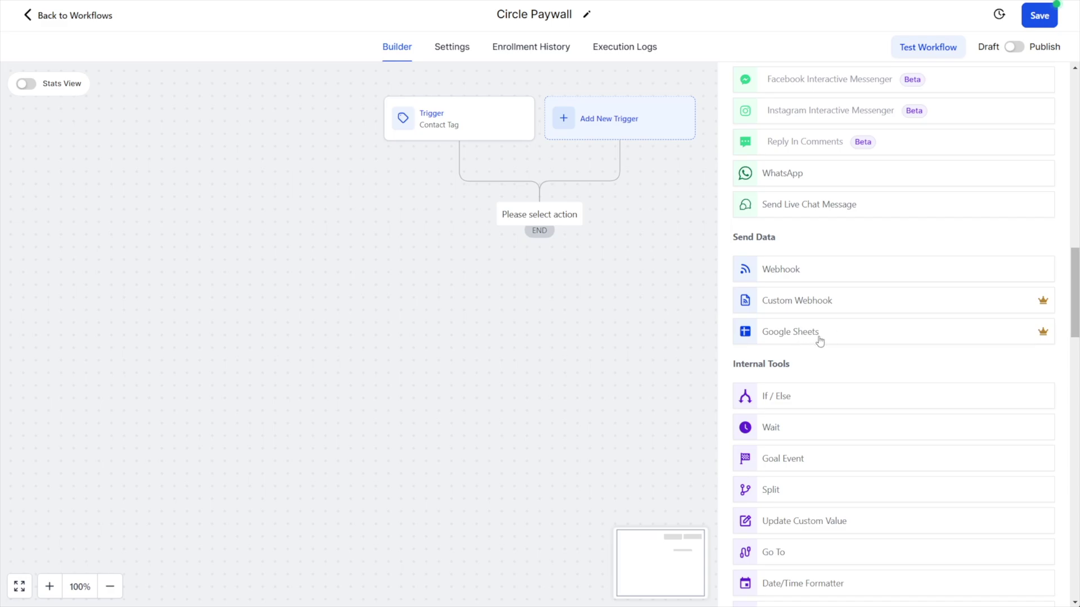
{"action": "scroll", "coordinate": [815, 340], "scroll_direction": "down", "scroll_amount": 5}
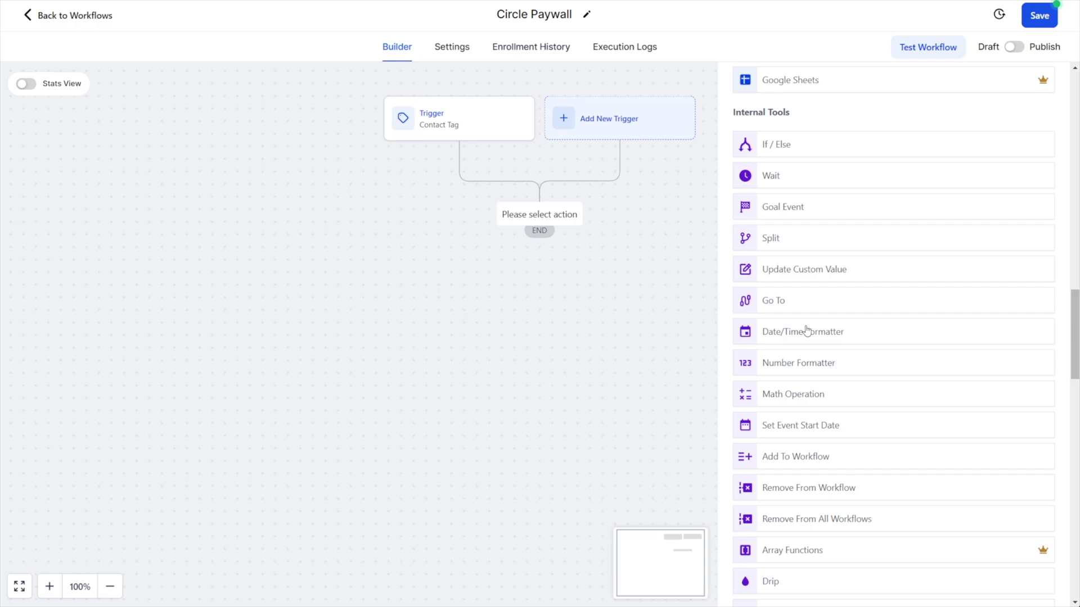
{"action": "scroll", "coordinate": [795, 405], "scroll_direction": "down", "scroll_amount": 8}
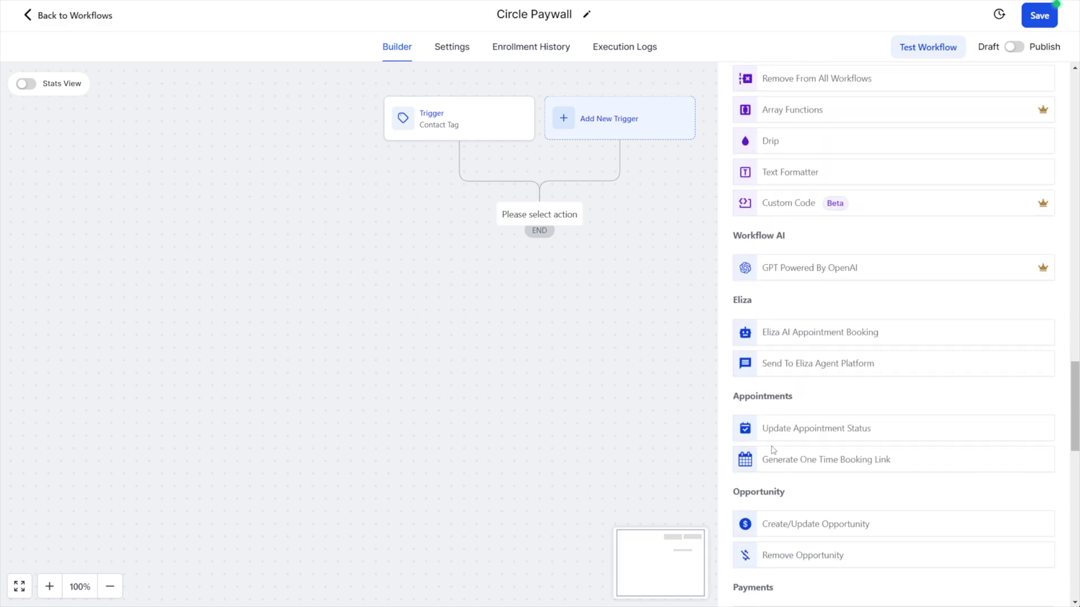
{"action": "scroll", "coordinate": [773, 450], "scroll_direction": "down", "scroll_amount": 2}
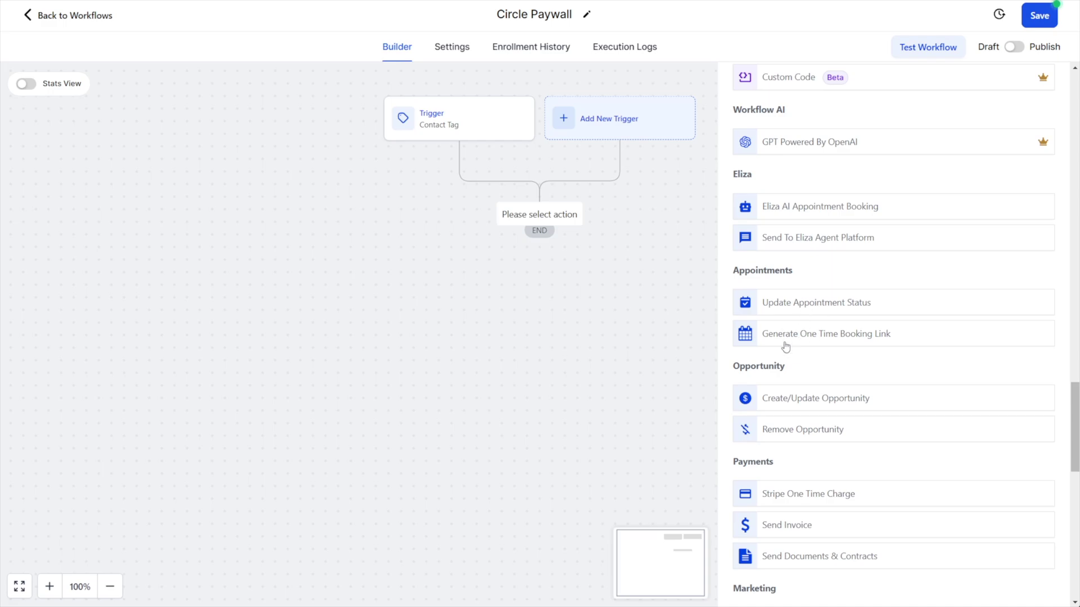
{"action": "scroll", "coordinate": [787, 315], "scroll_direction": "down", "scroll_amount": 4}
{"action": "scroll", "coordinate": [799, 314], "scroll_direction": "up", "scroll_amount": 6}
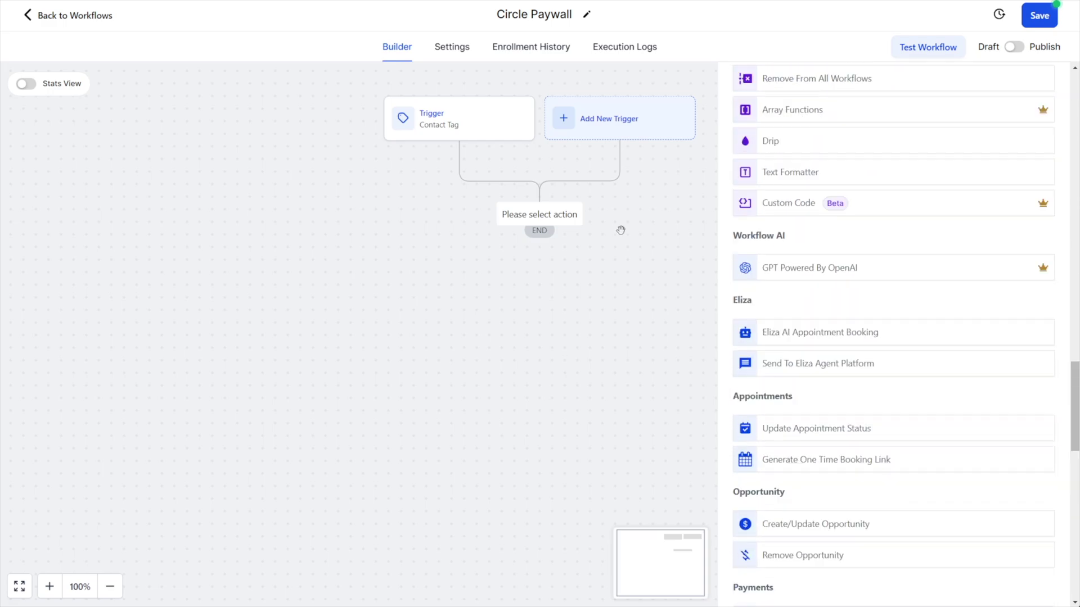